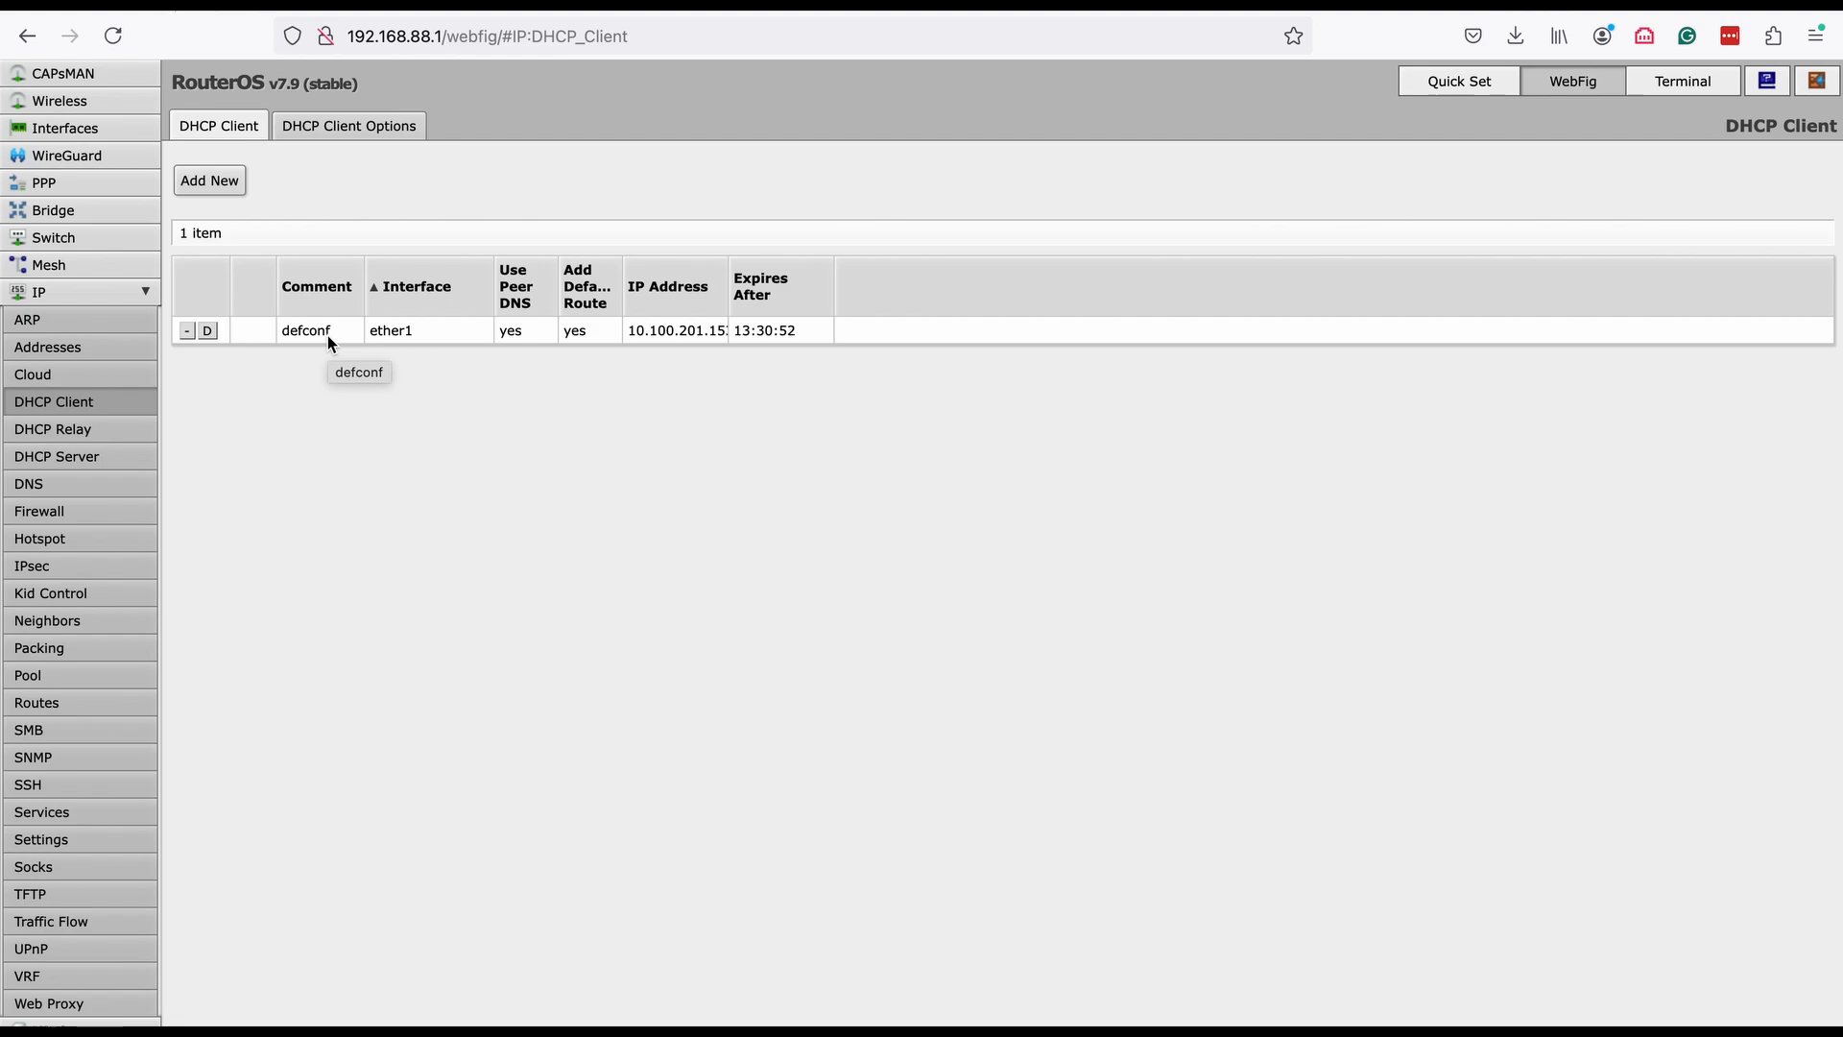
Check the default route distance of the ether1 DHCP client entry and accept its settings.
click(327, 331)
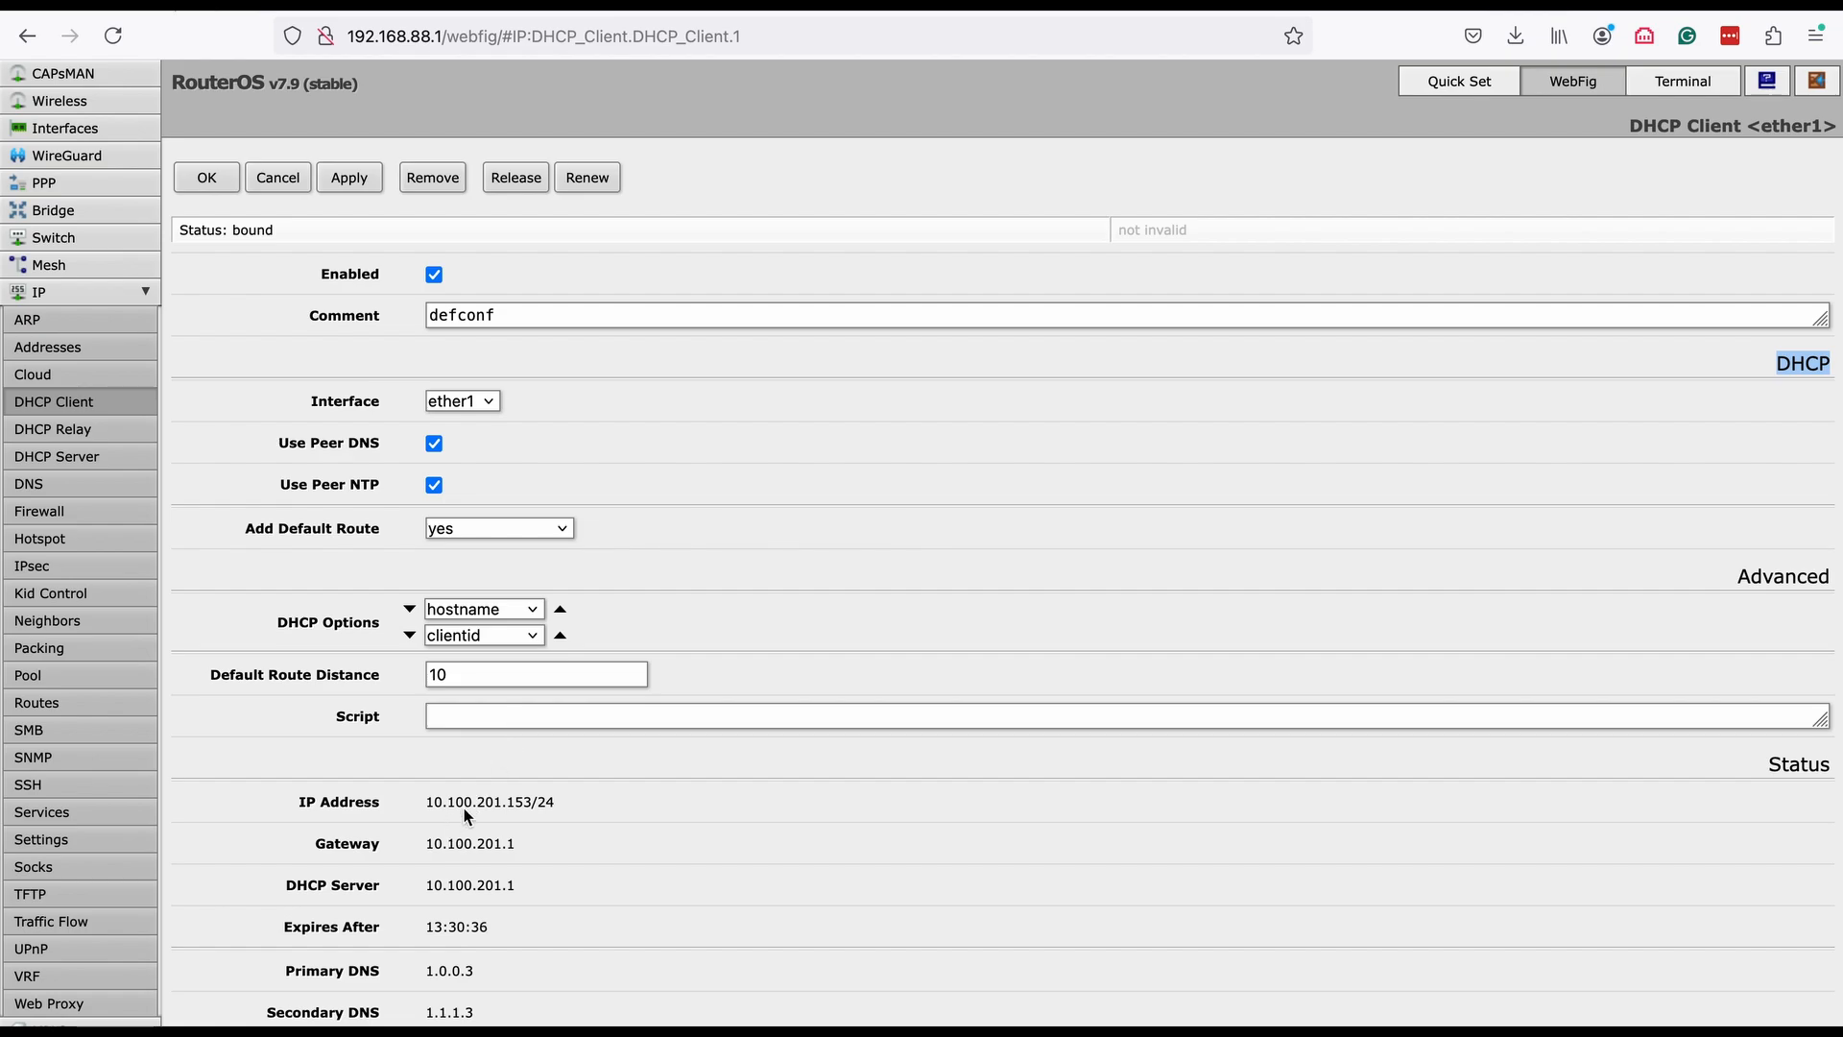
click(455, 675)
key(super+a)
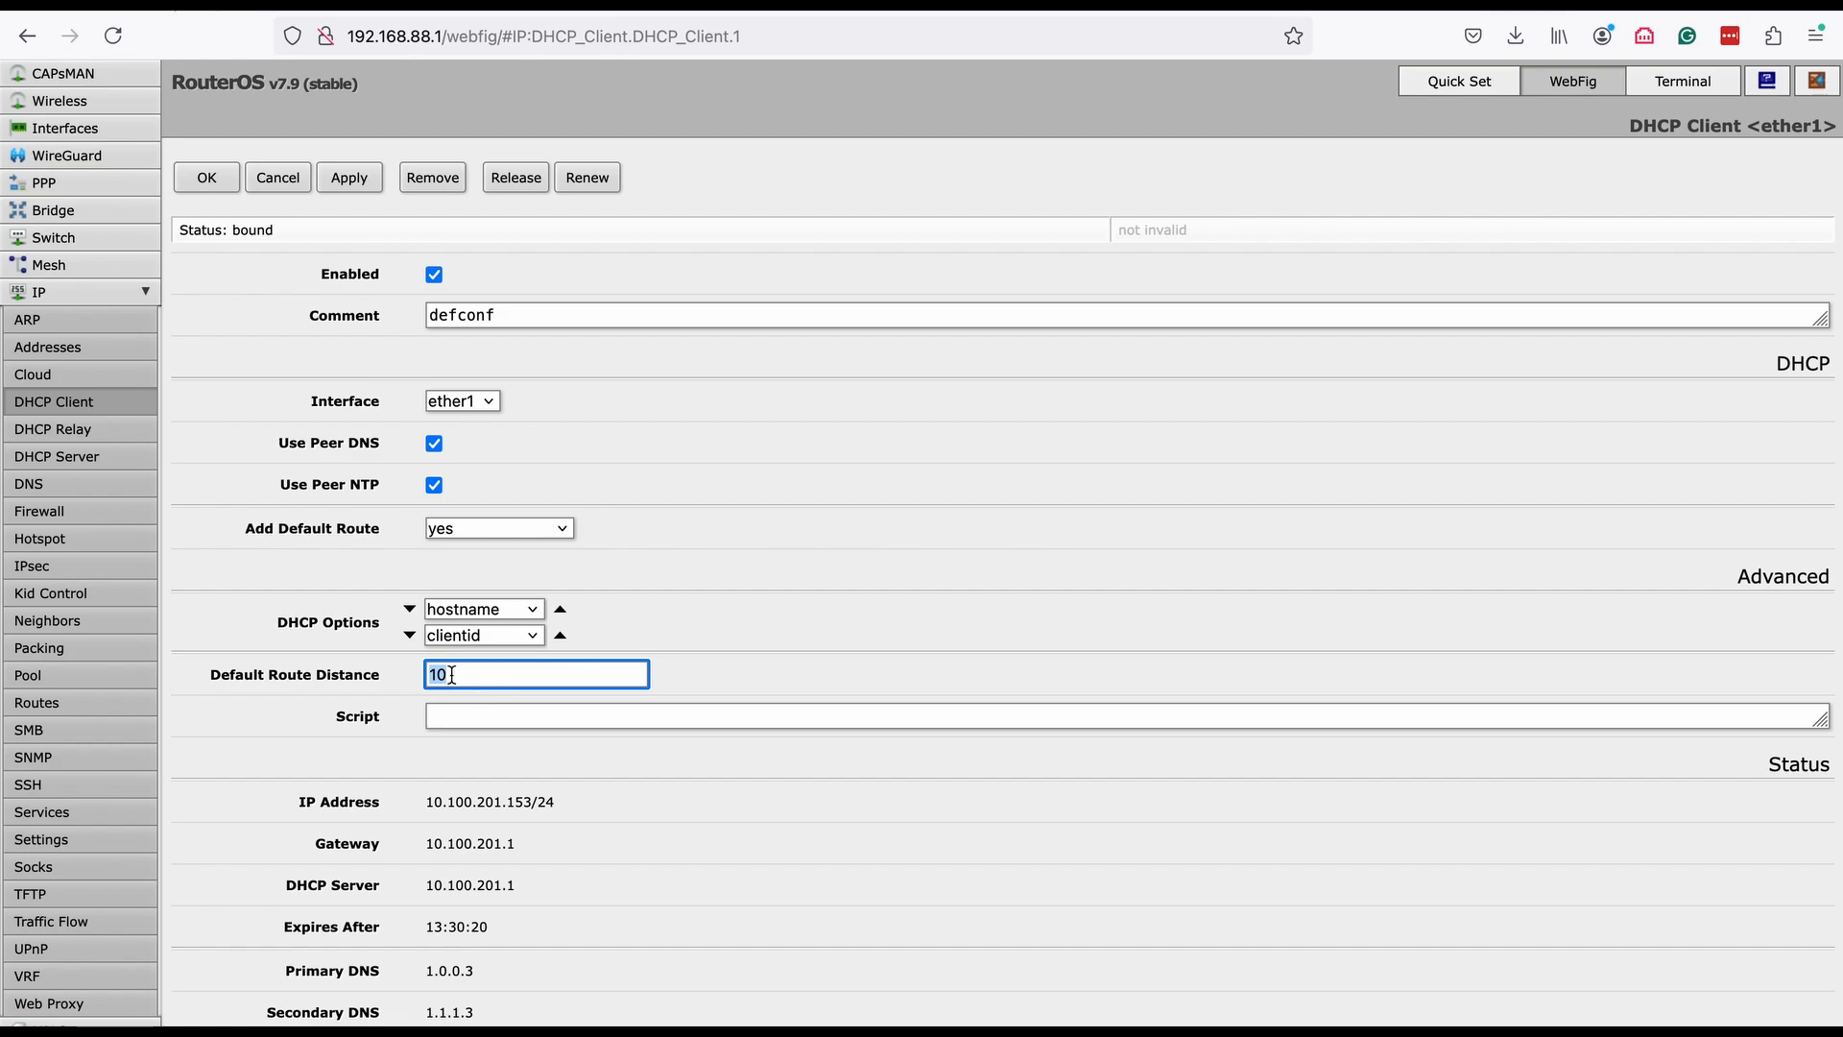
click(207, 179)
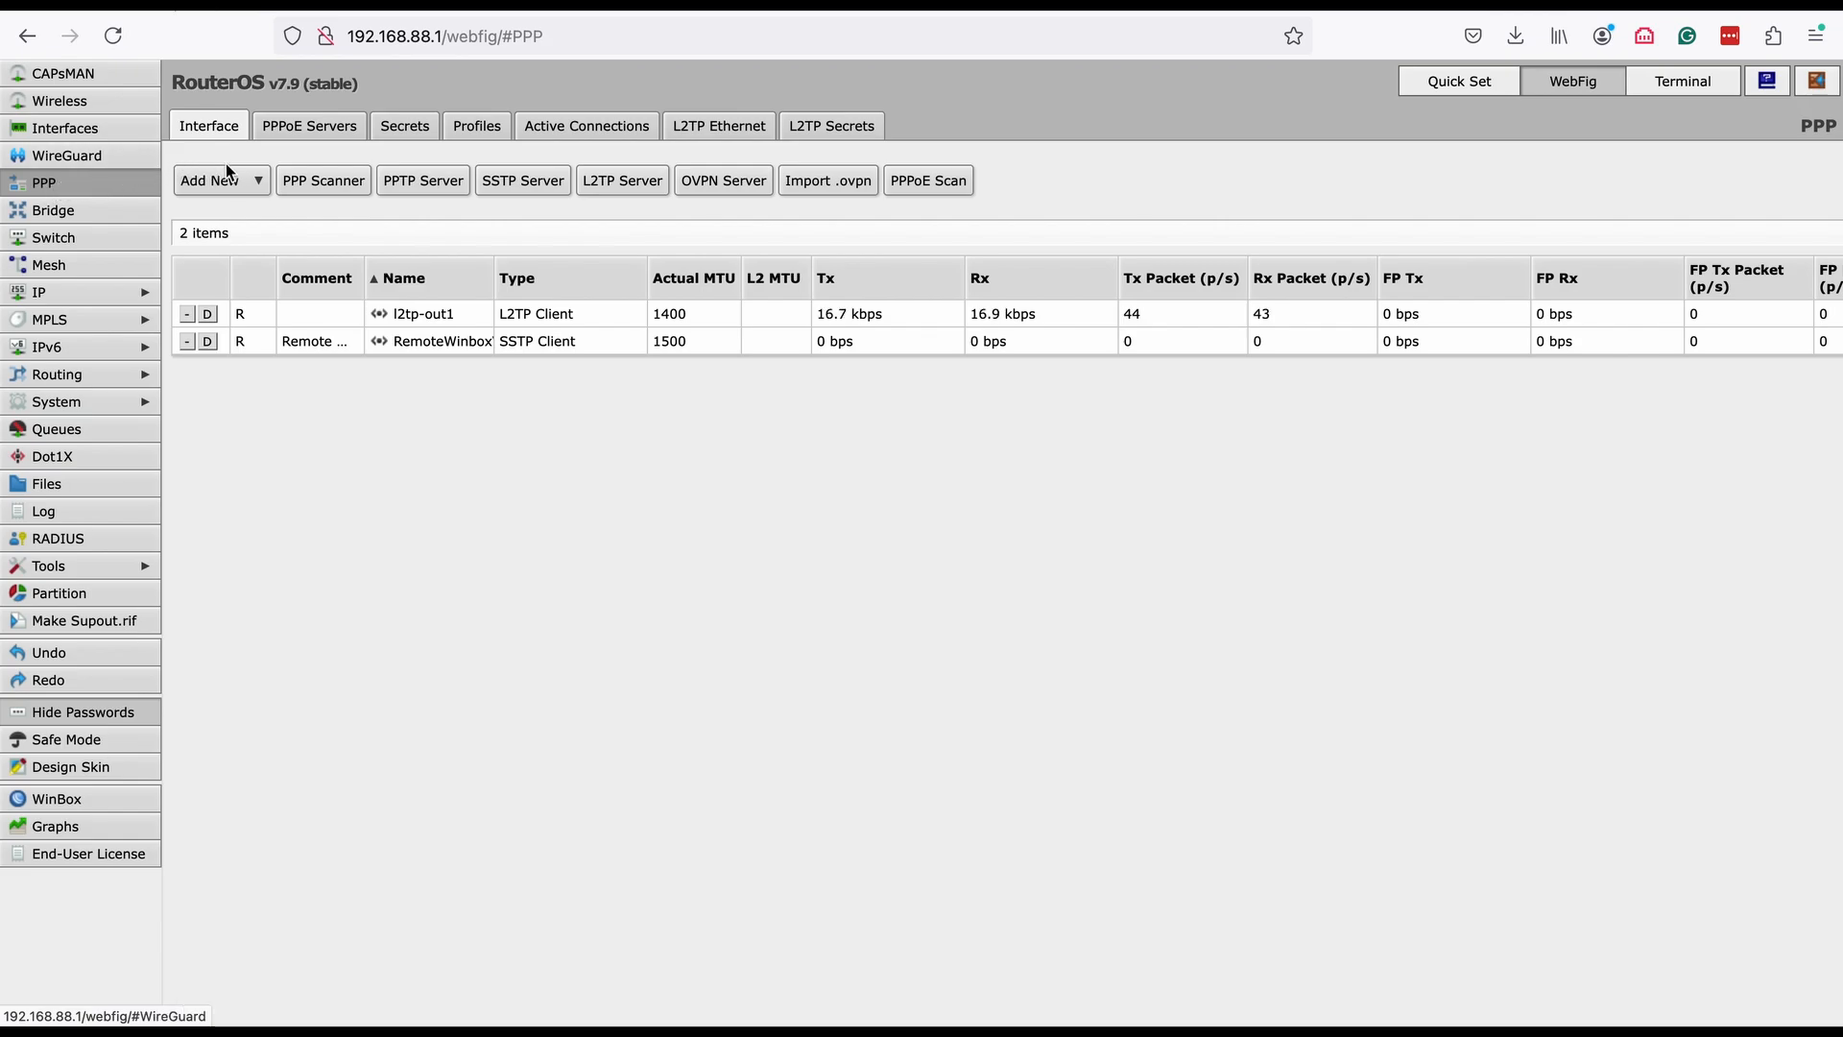
Open the l2tp-out1 L2TP client interface and enter "COre Transit" as its comment.
click(252, 180)
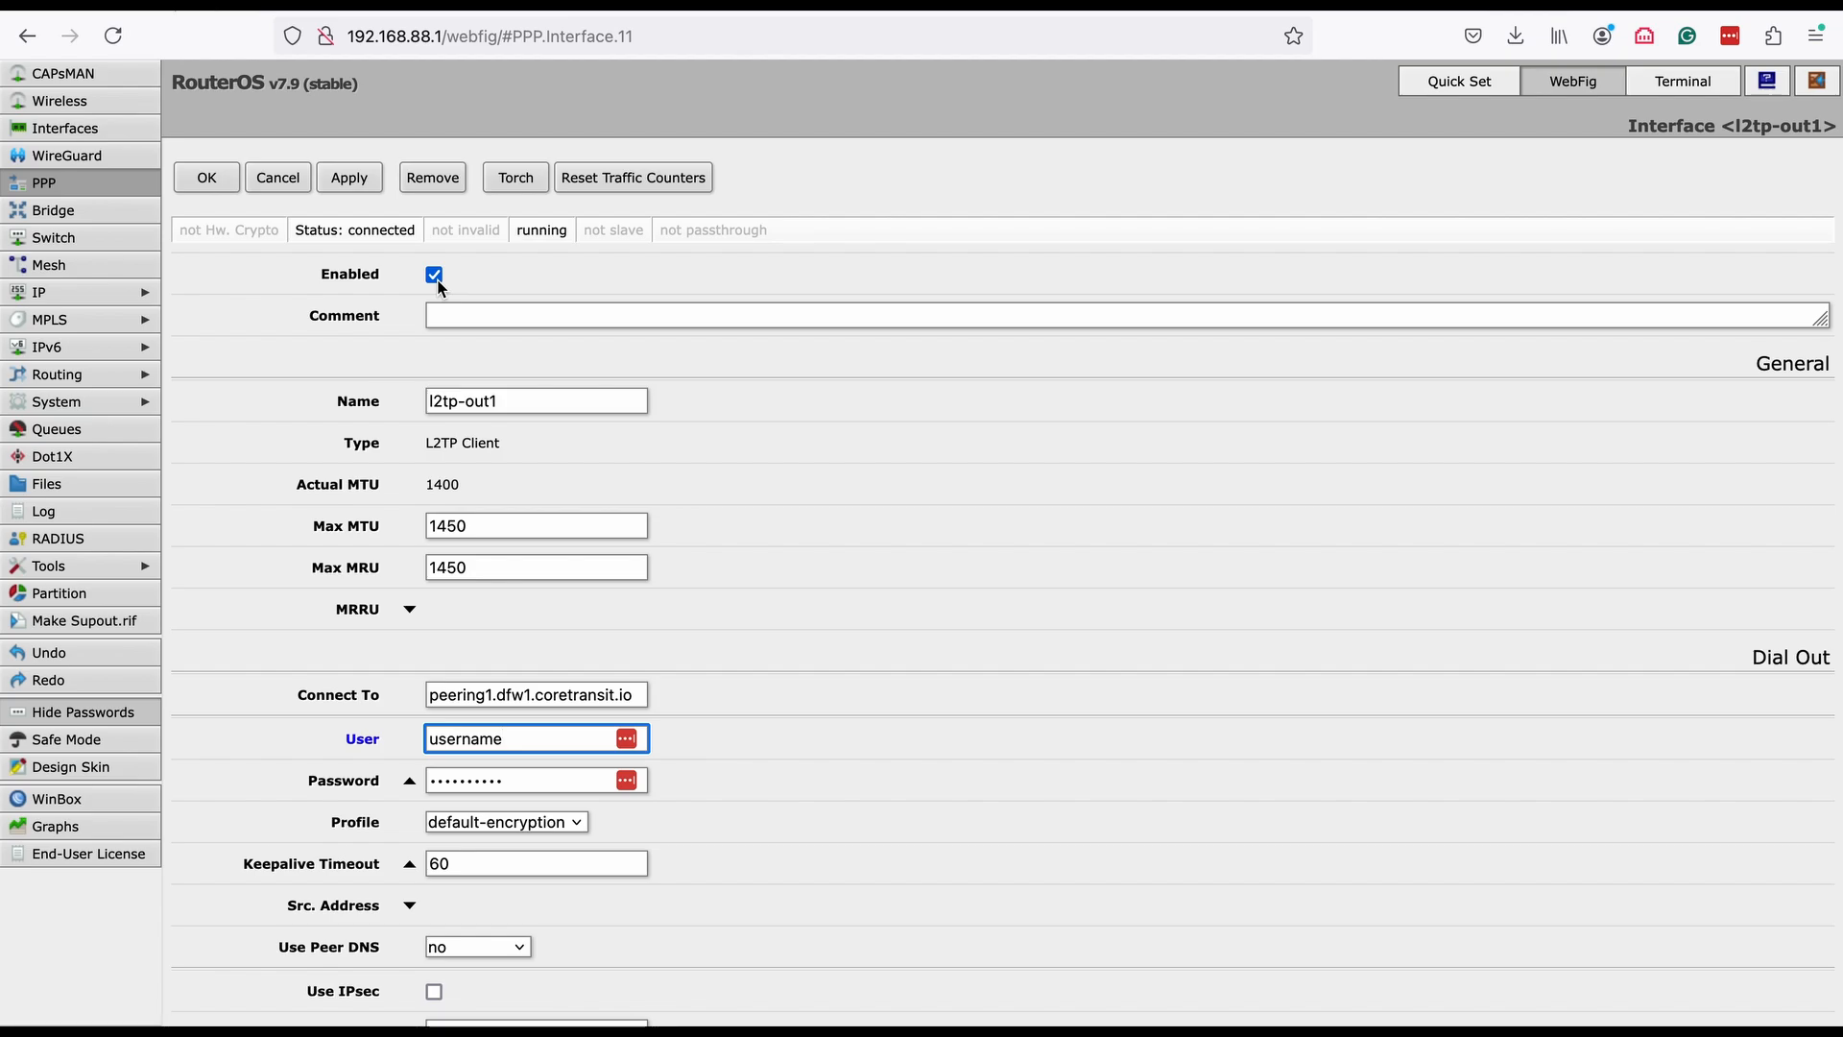
click(446, 317)
text(C0re )
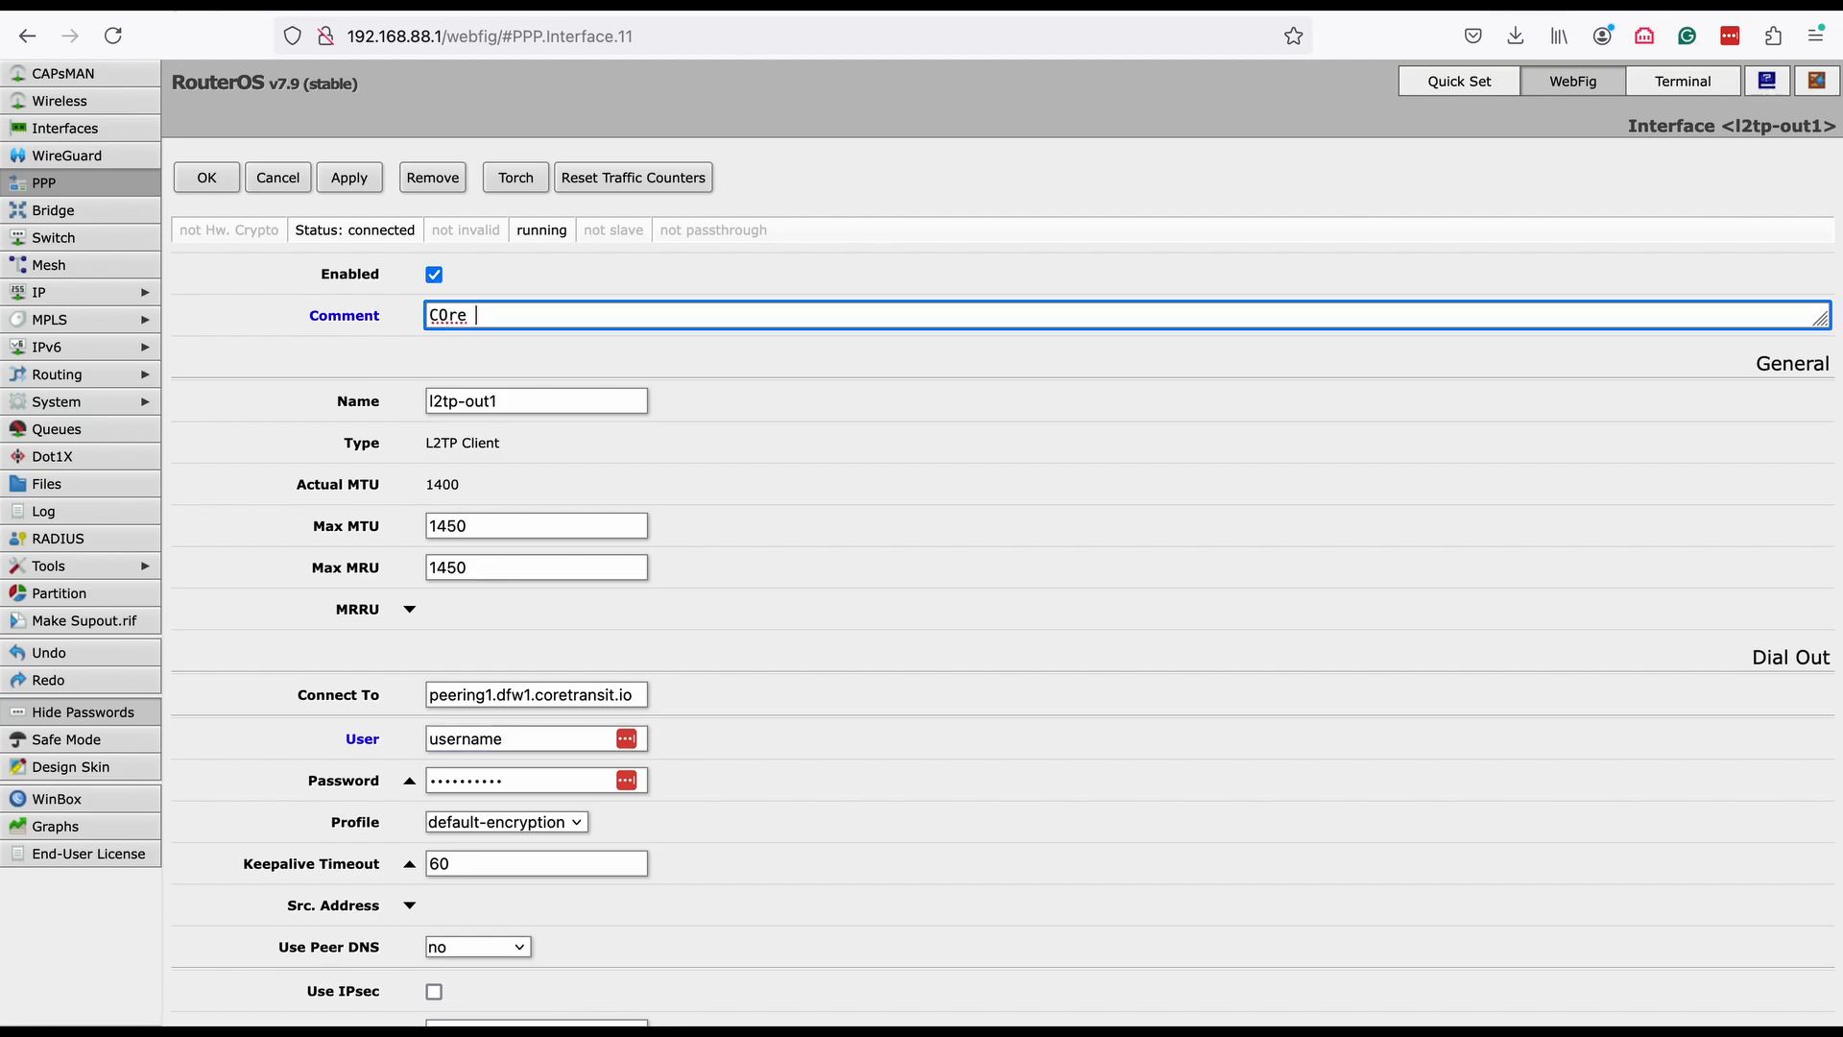
text(Transit)
Examine the L2TP client's general and dial-out settings, including the server address, credentials, profile and default route options.
scroll(505, 393, down, 1)
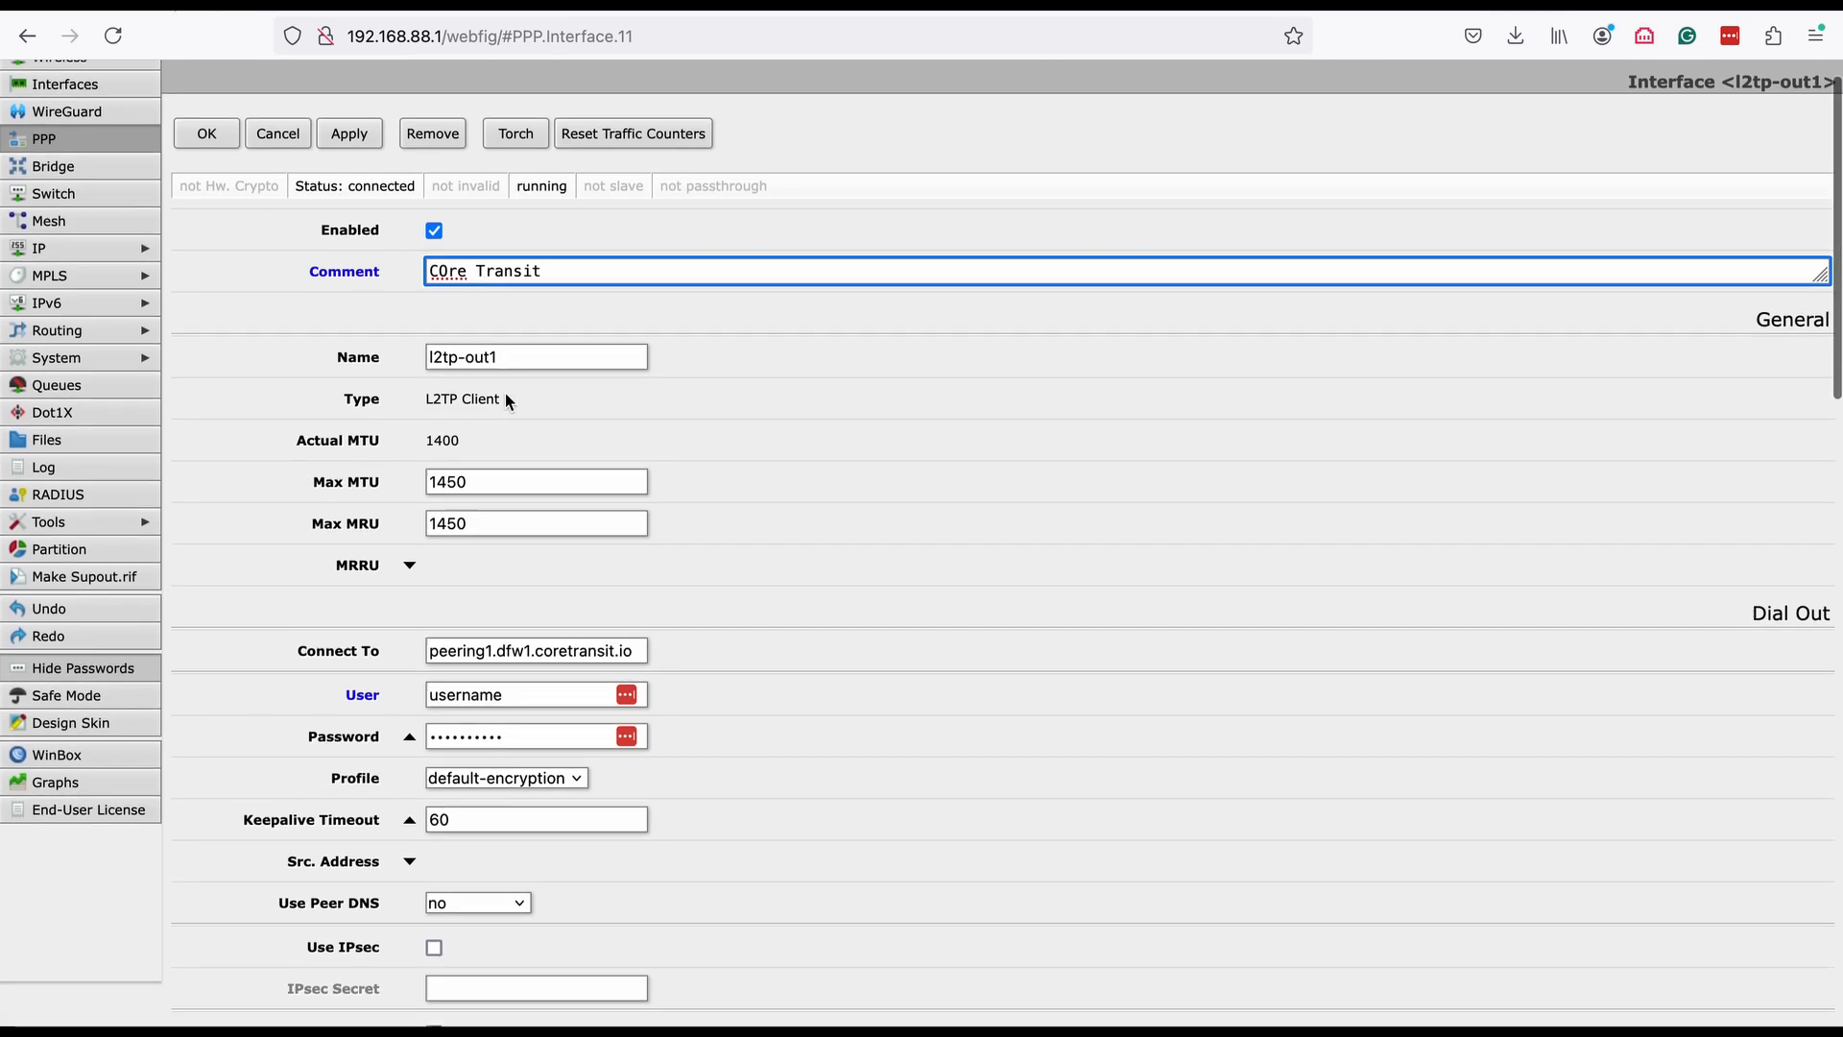
scroll(507, 400, down, 1)
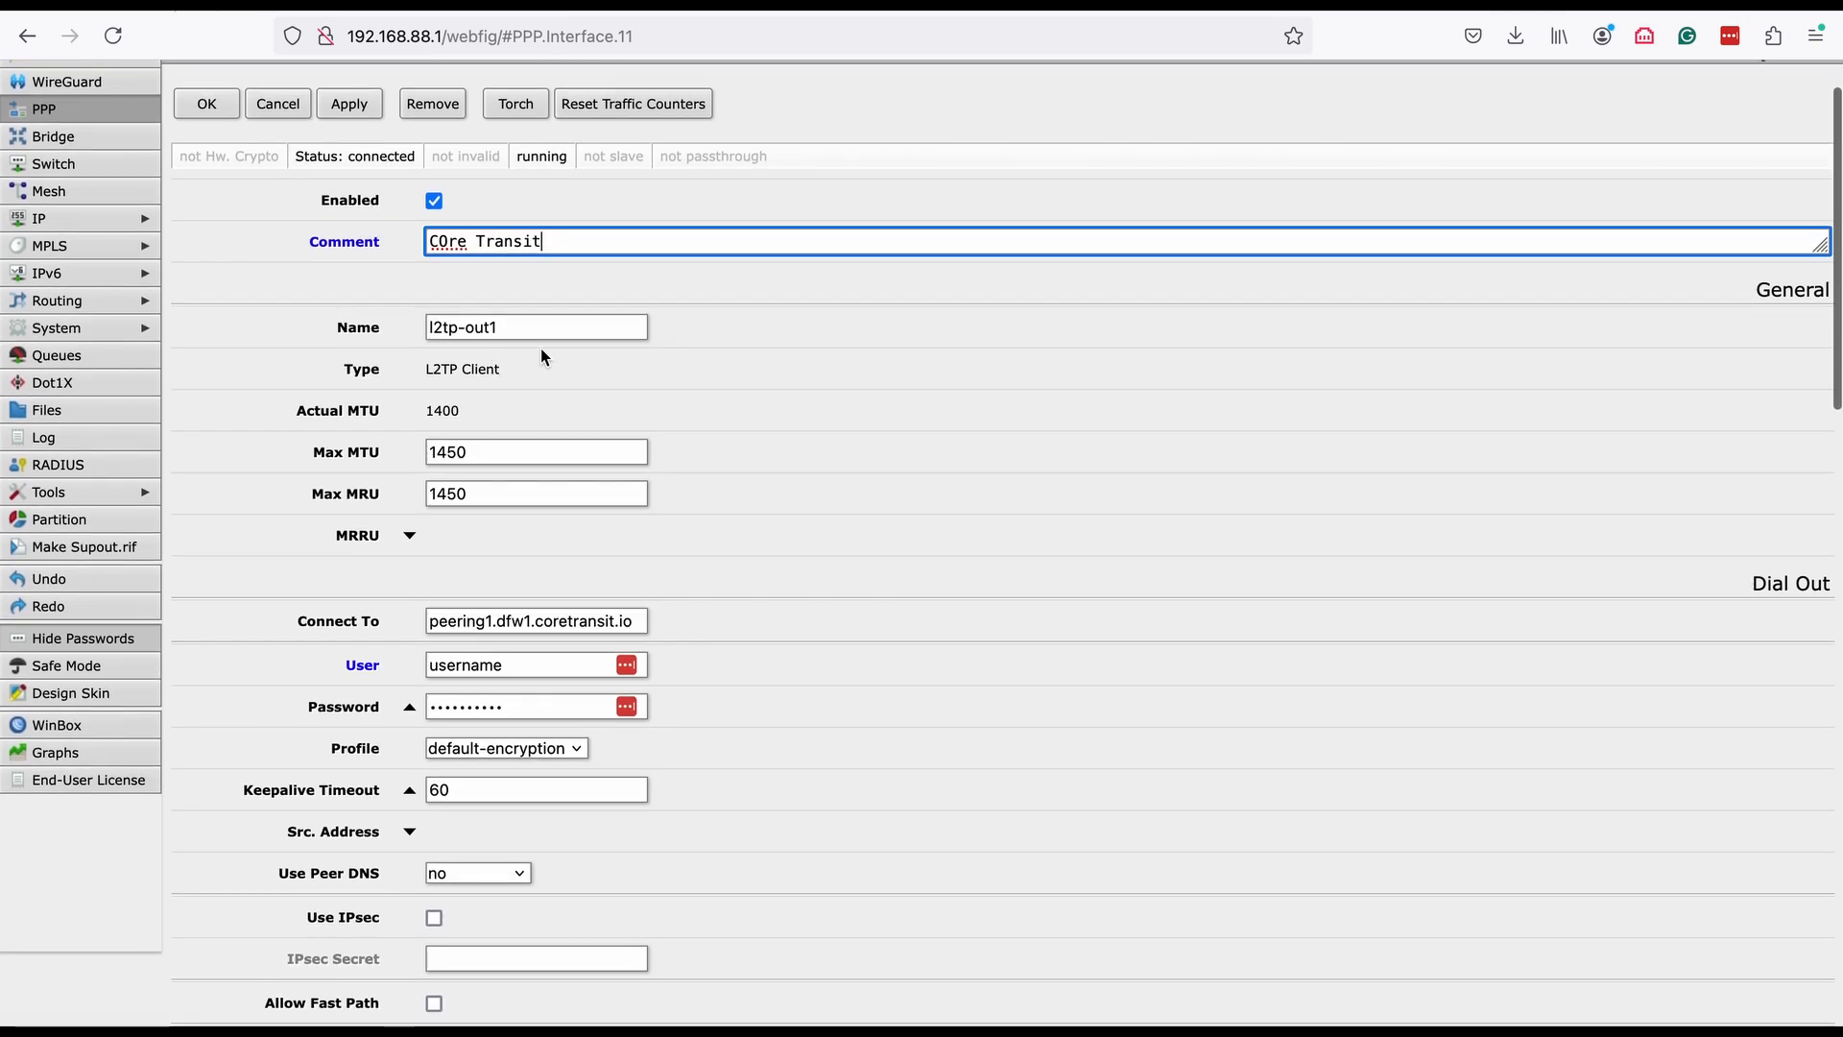
scroll(569, 369, down, 2)
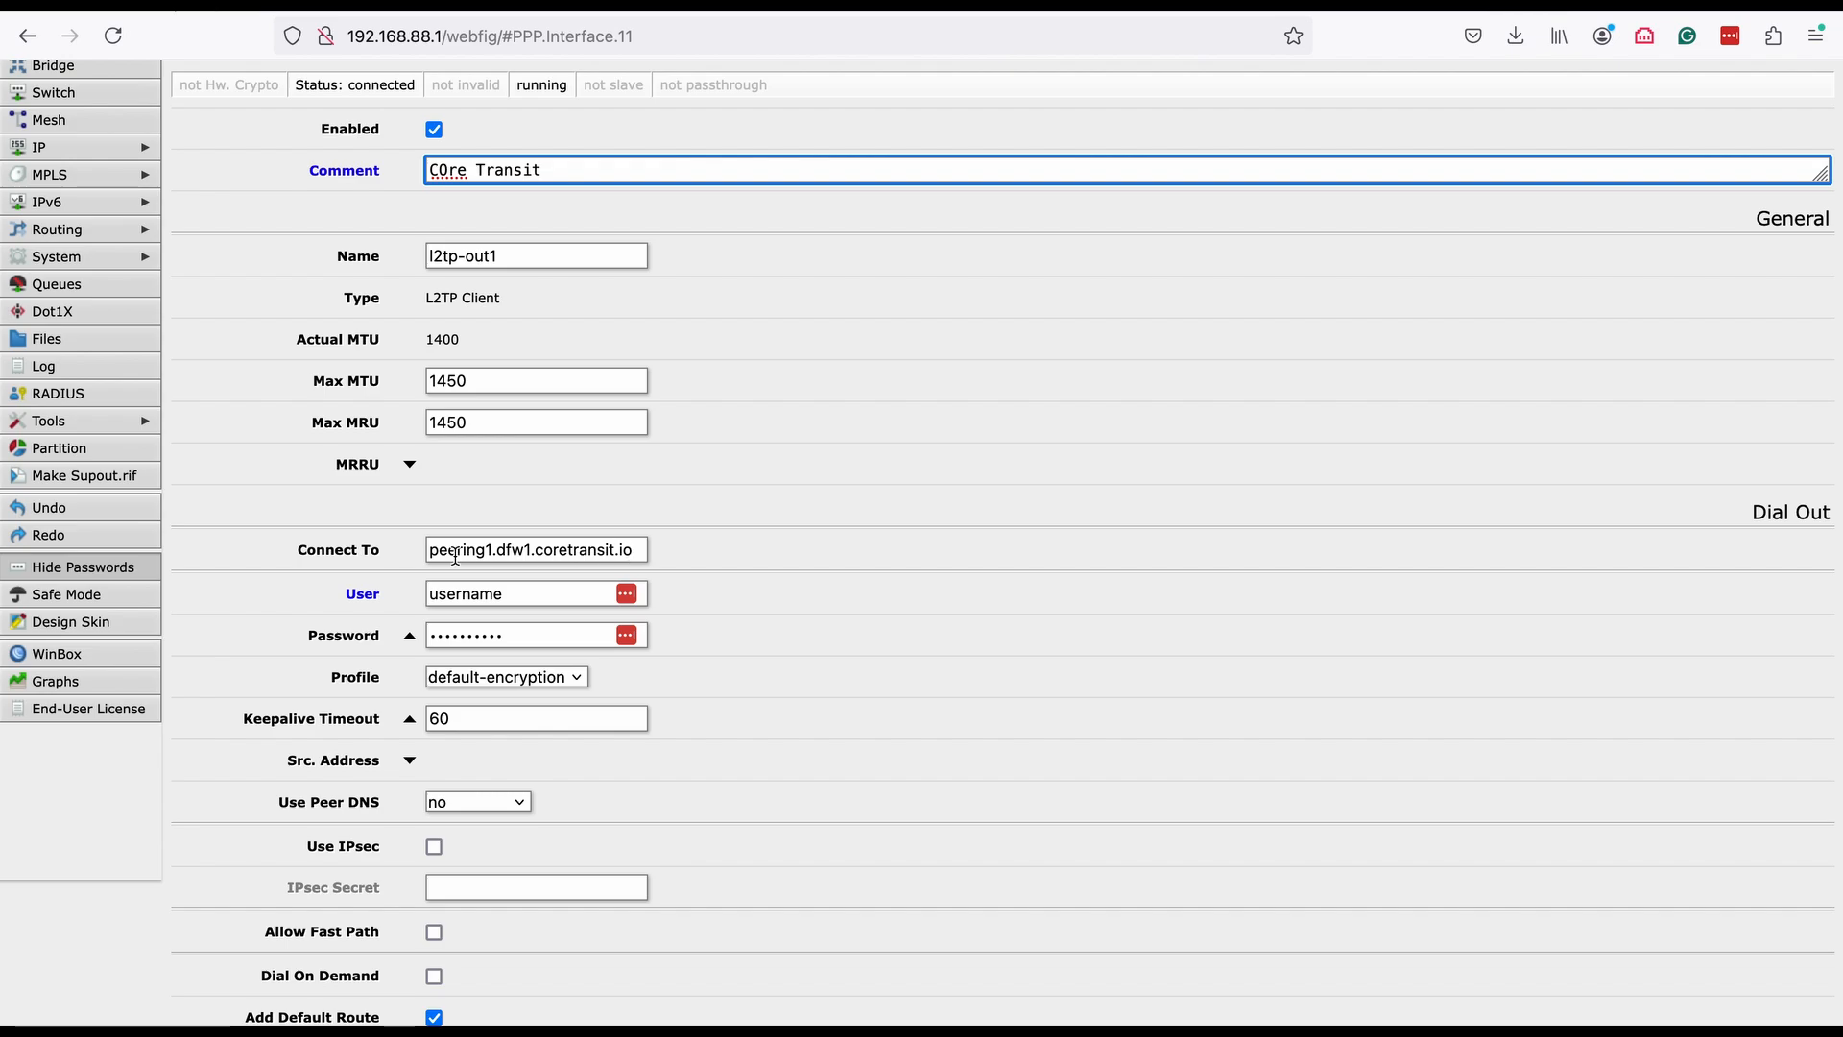
drag(428, 550, 637, 551)
click(637, 551)
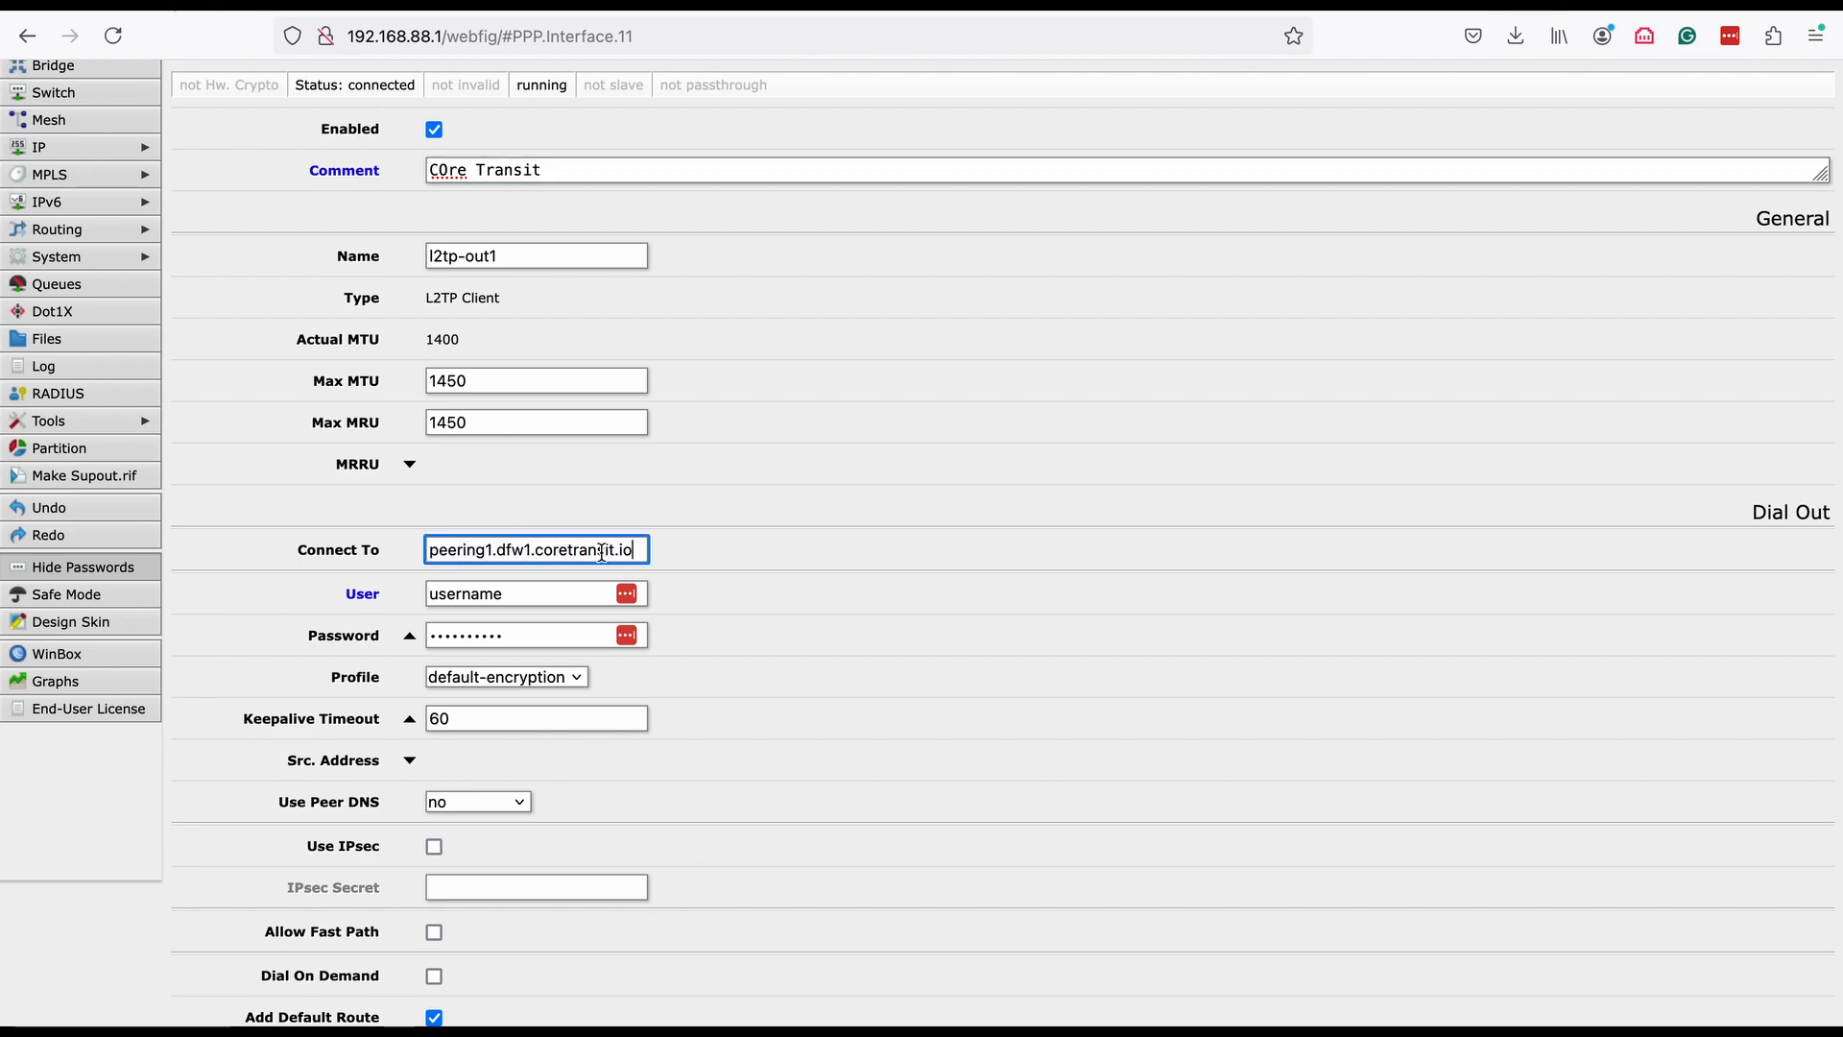
scroll(602, 552, down, 1)
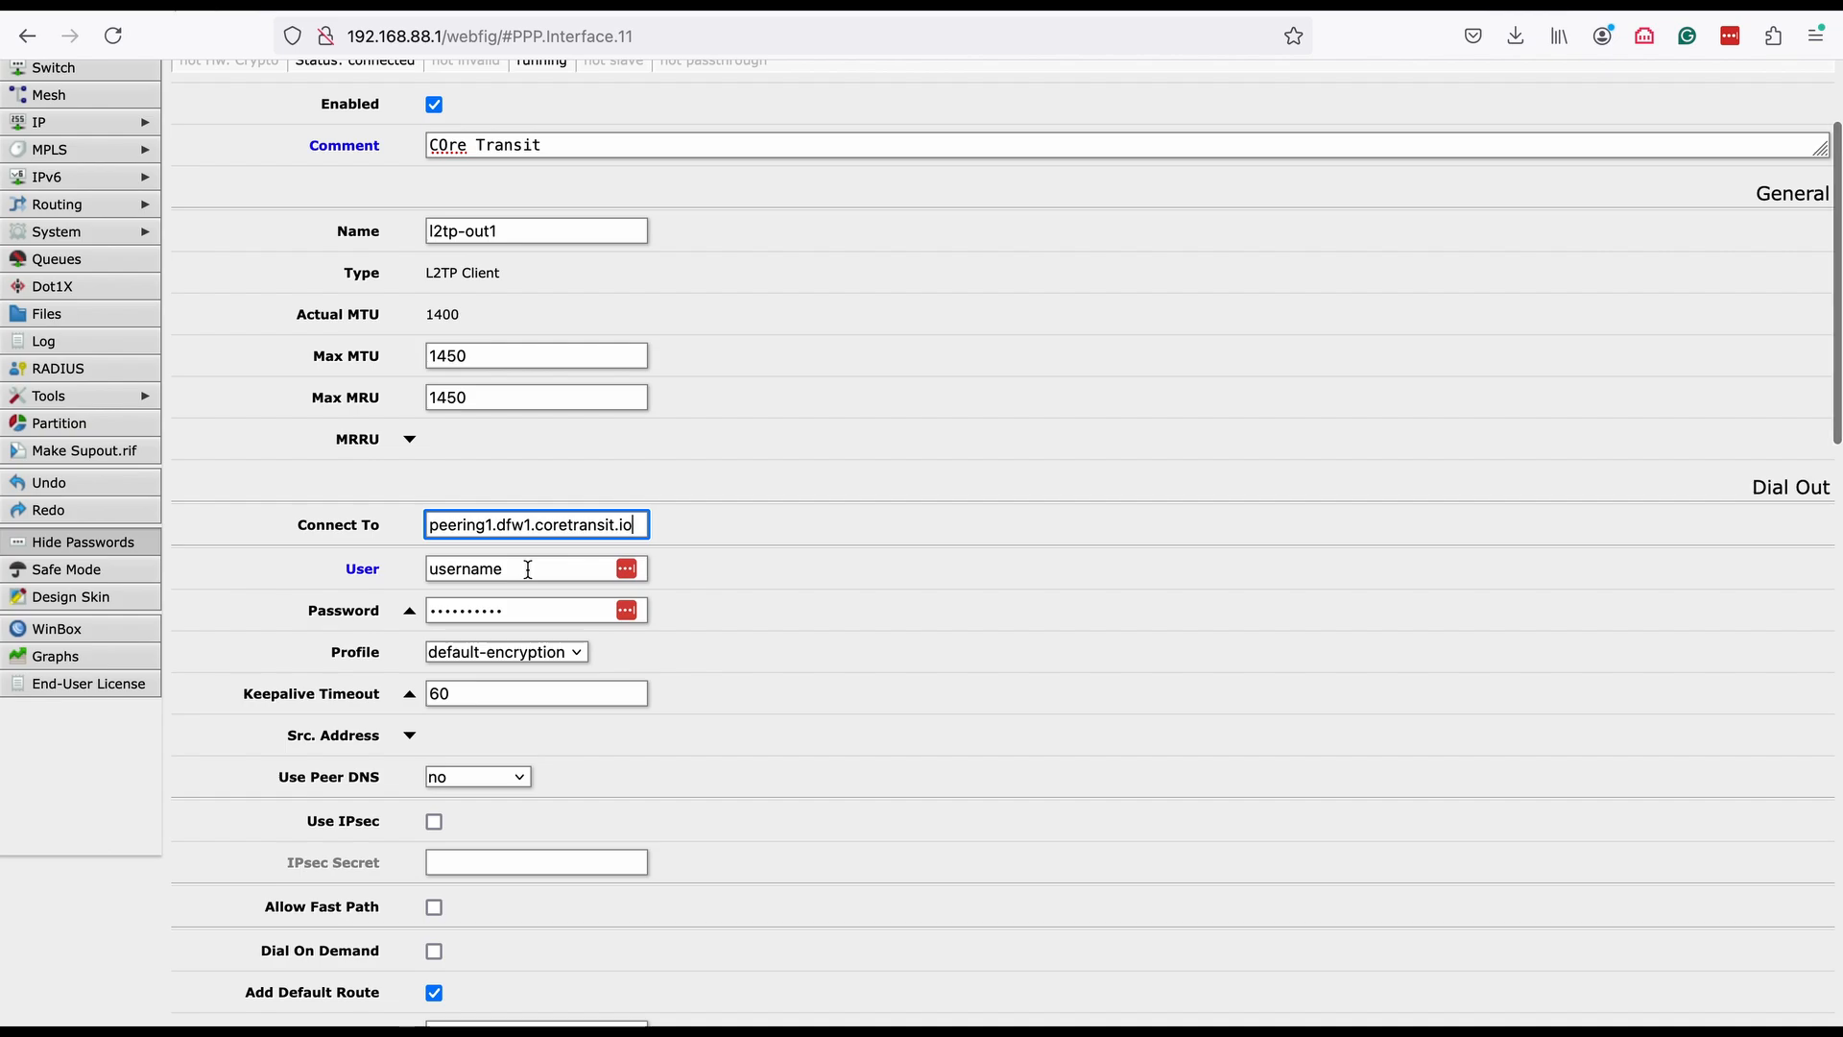
scroll(527, 569, down, 2)
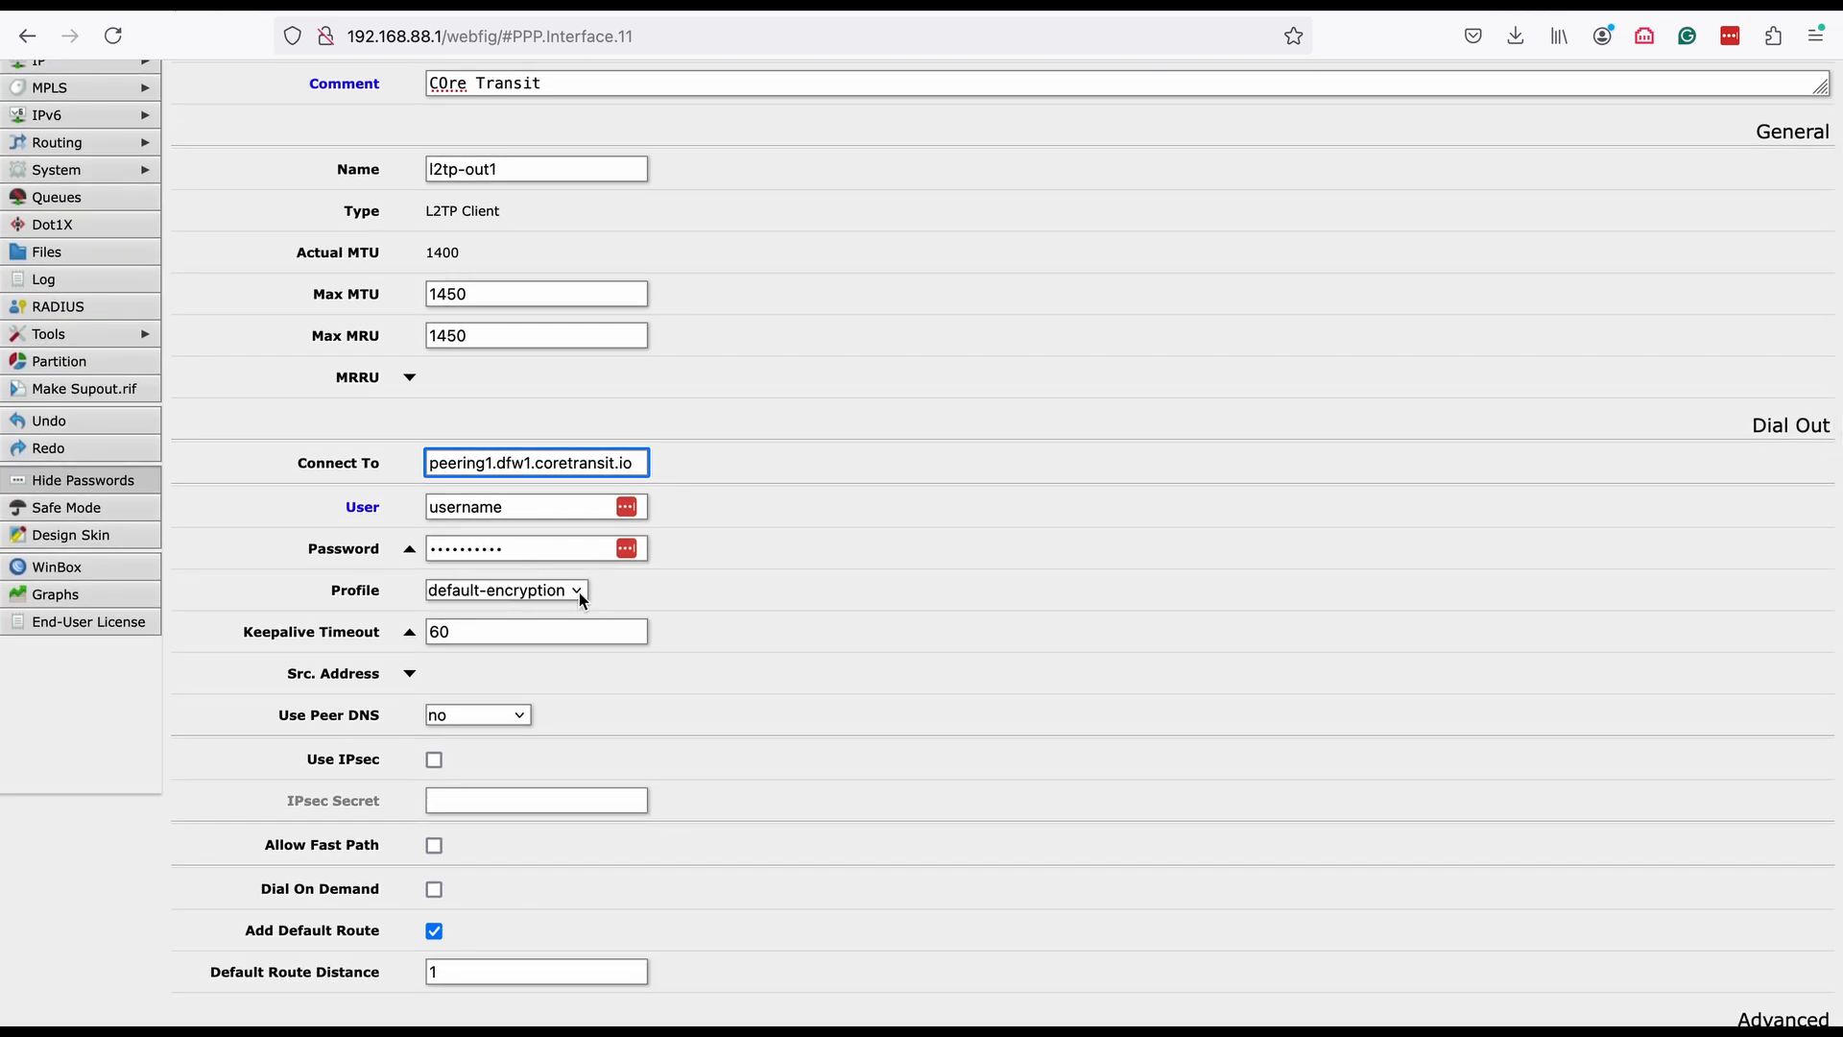
scroll(579, 591, down, 3)
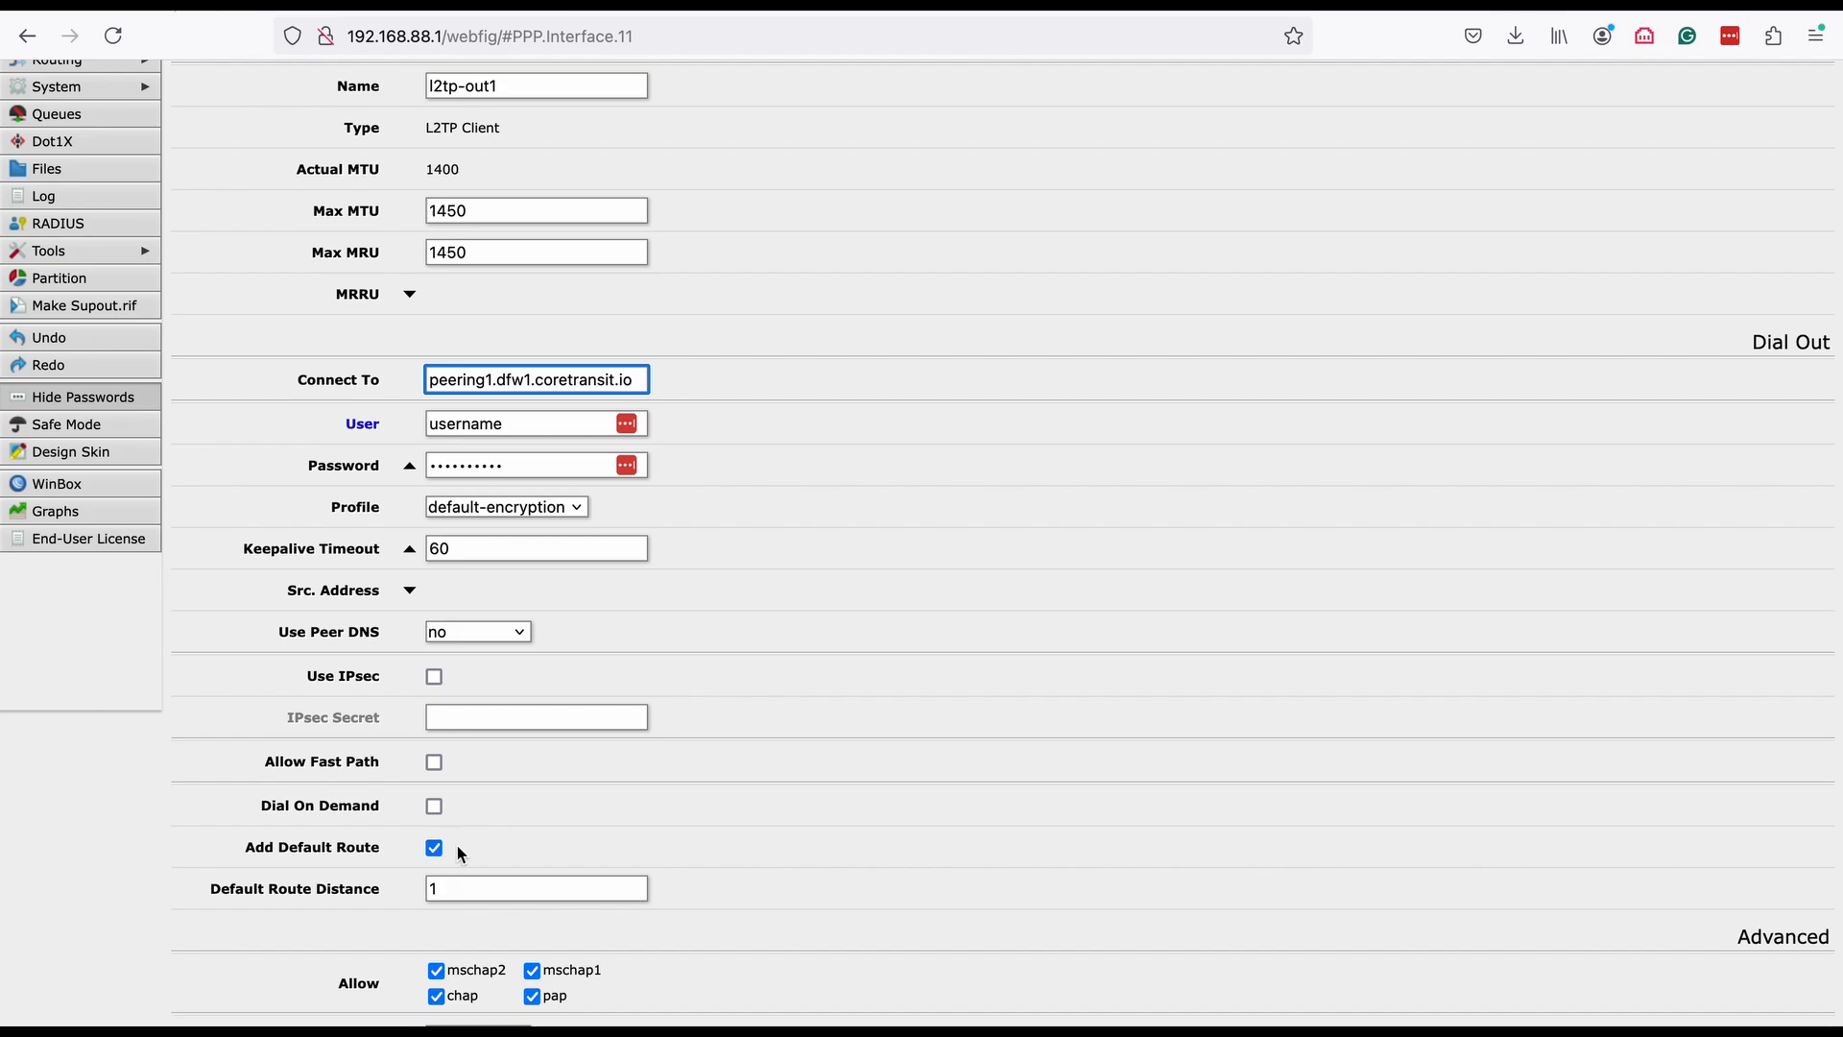
scroll(457, 846, down, 3)
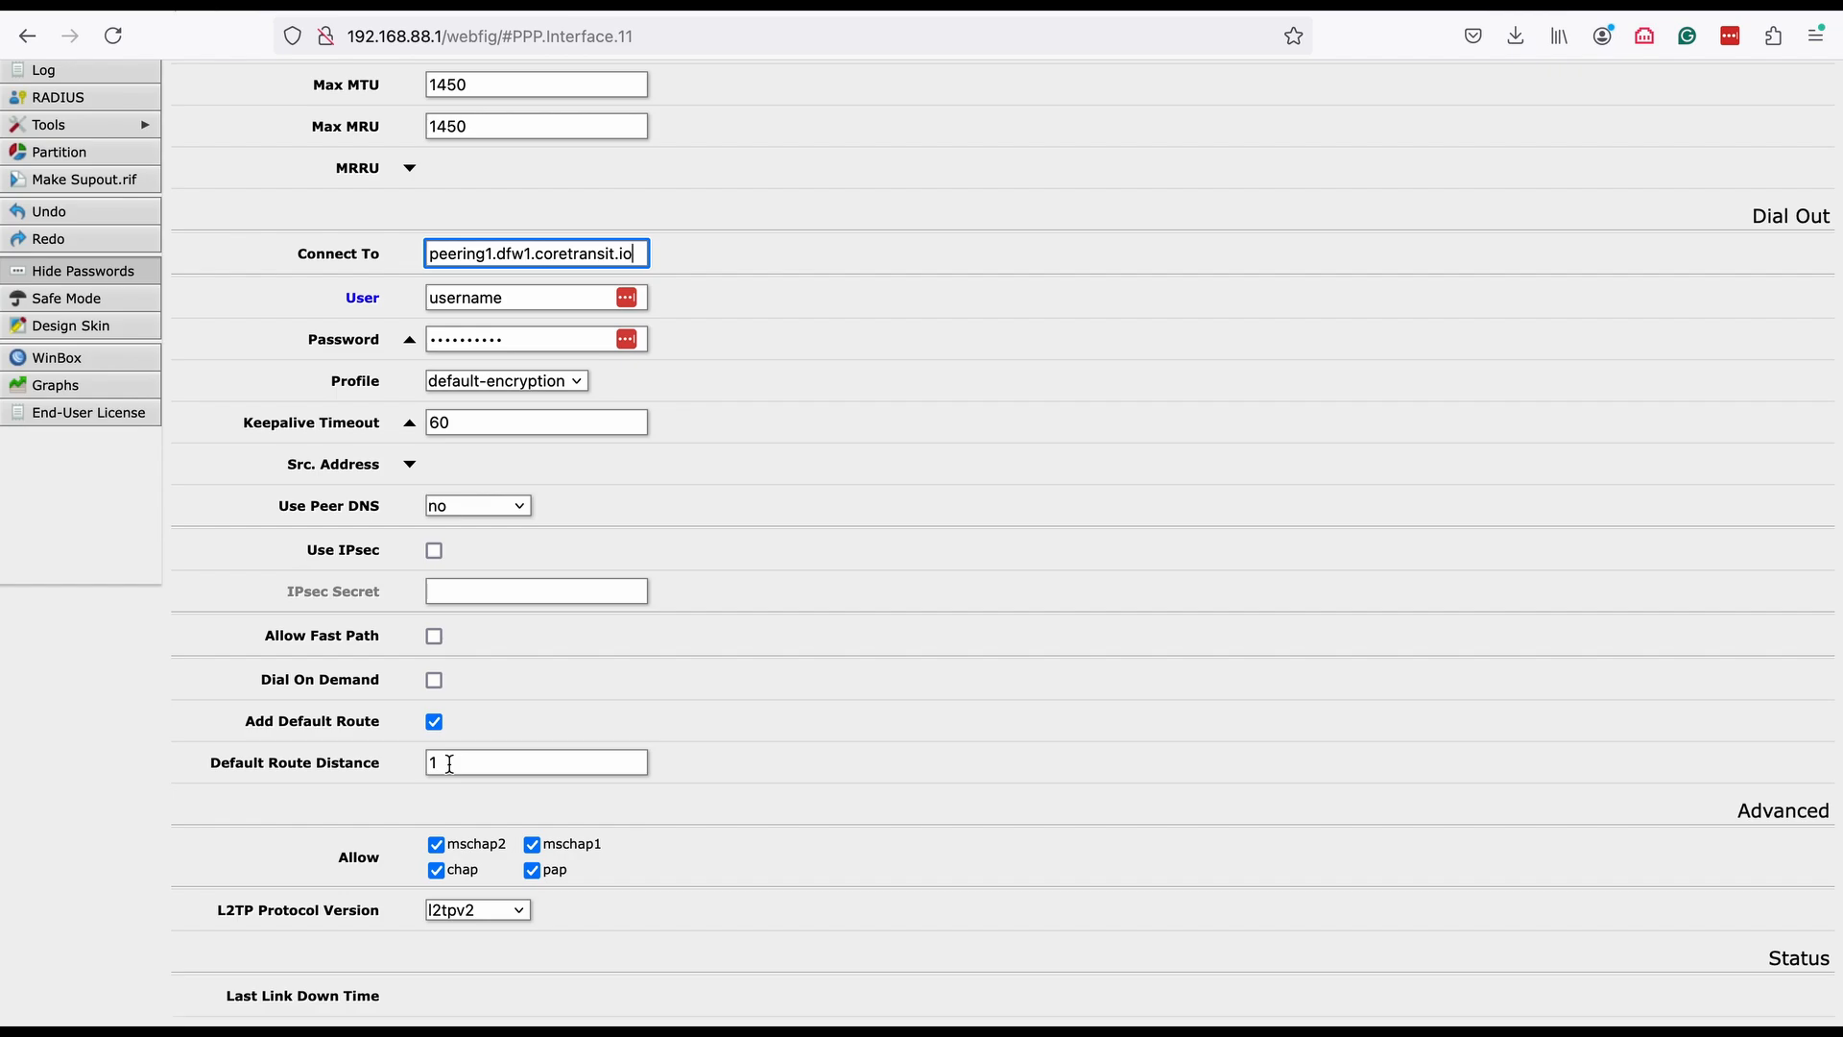
Examine the L2TP client's connection status, local and remote addresses, traffic counters and graphs.
scroll(449, 763, down, 5)
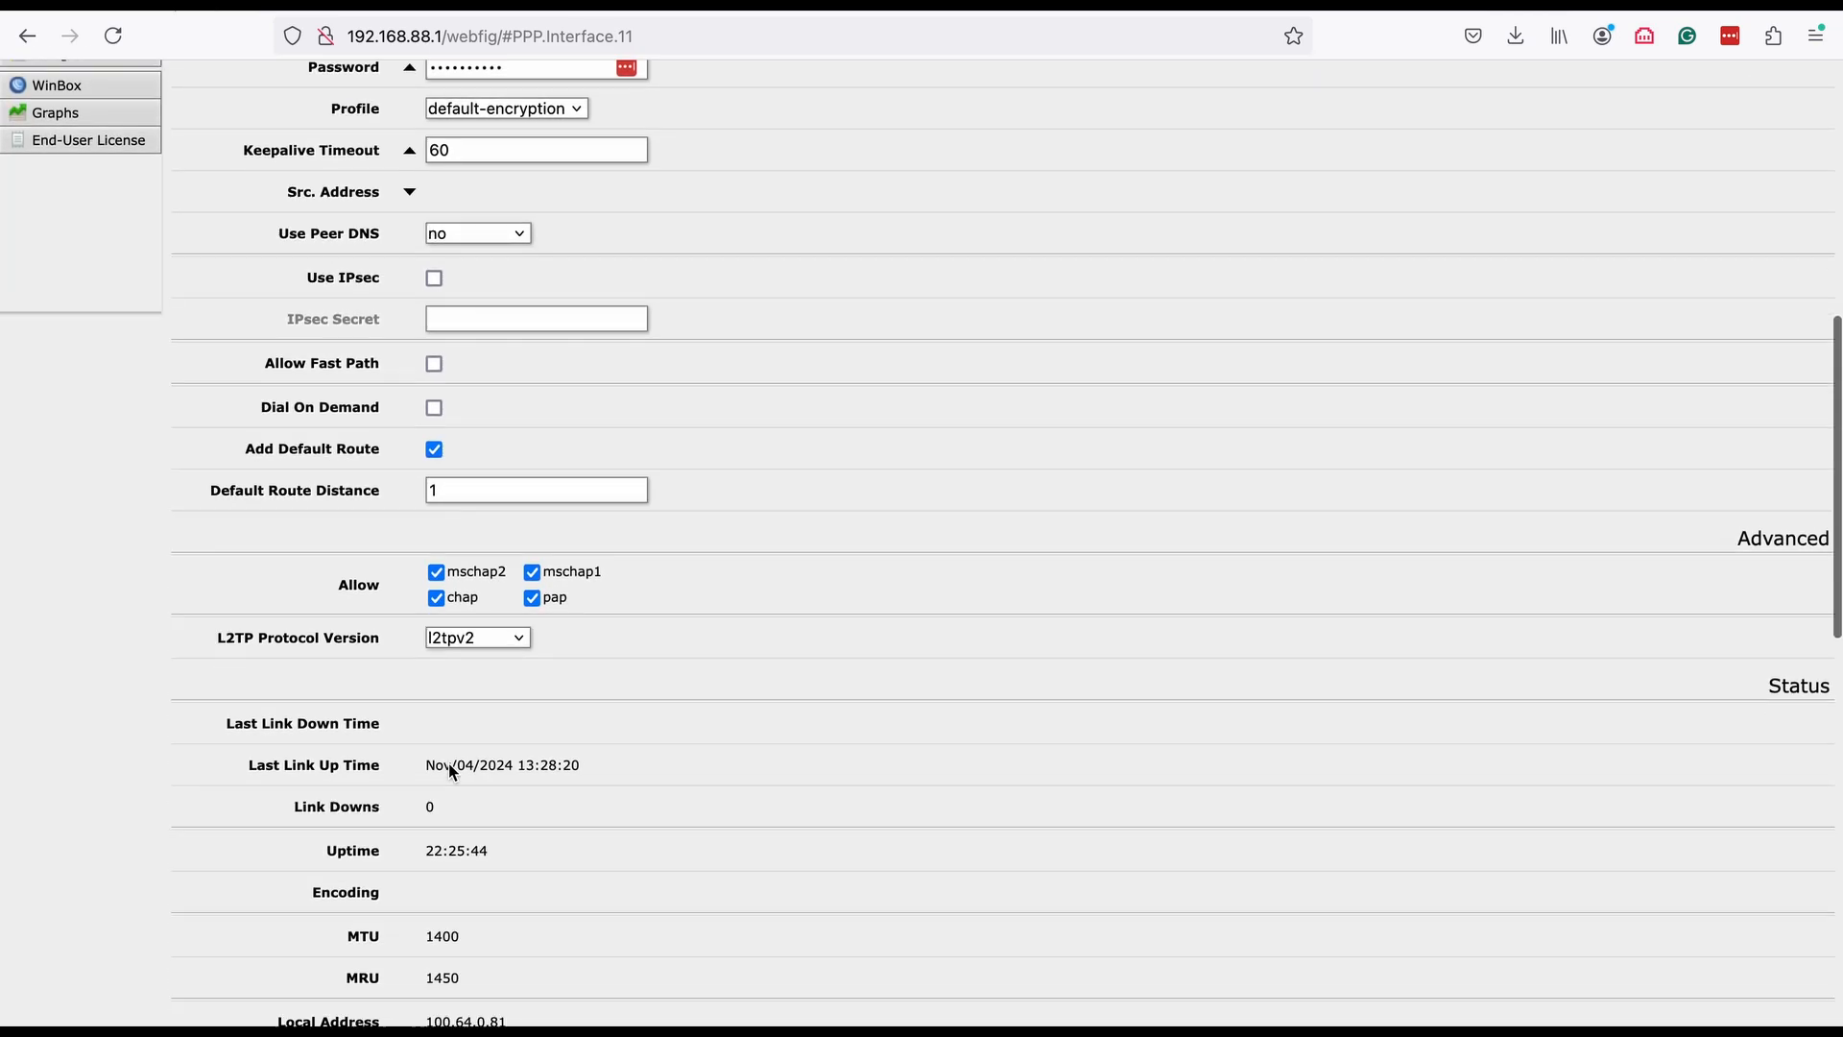
scroll(449, 765, down, 5)
scroll(450, 765, up, 13)
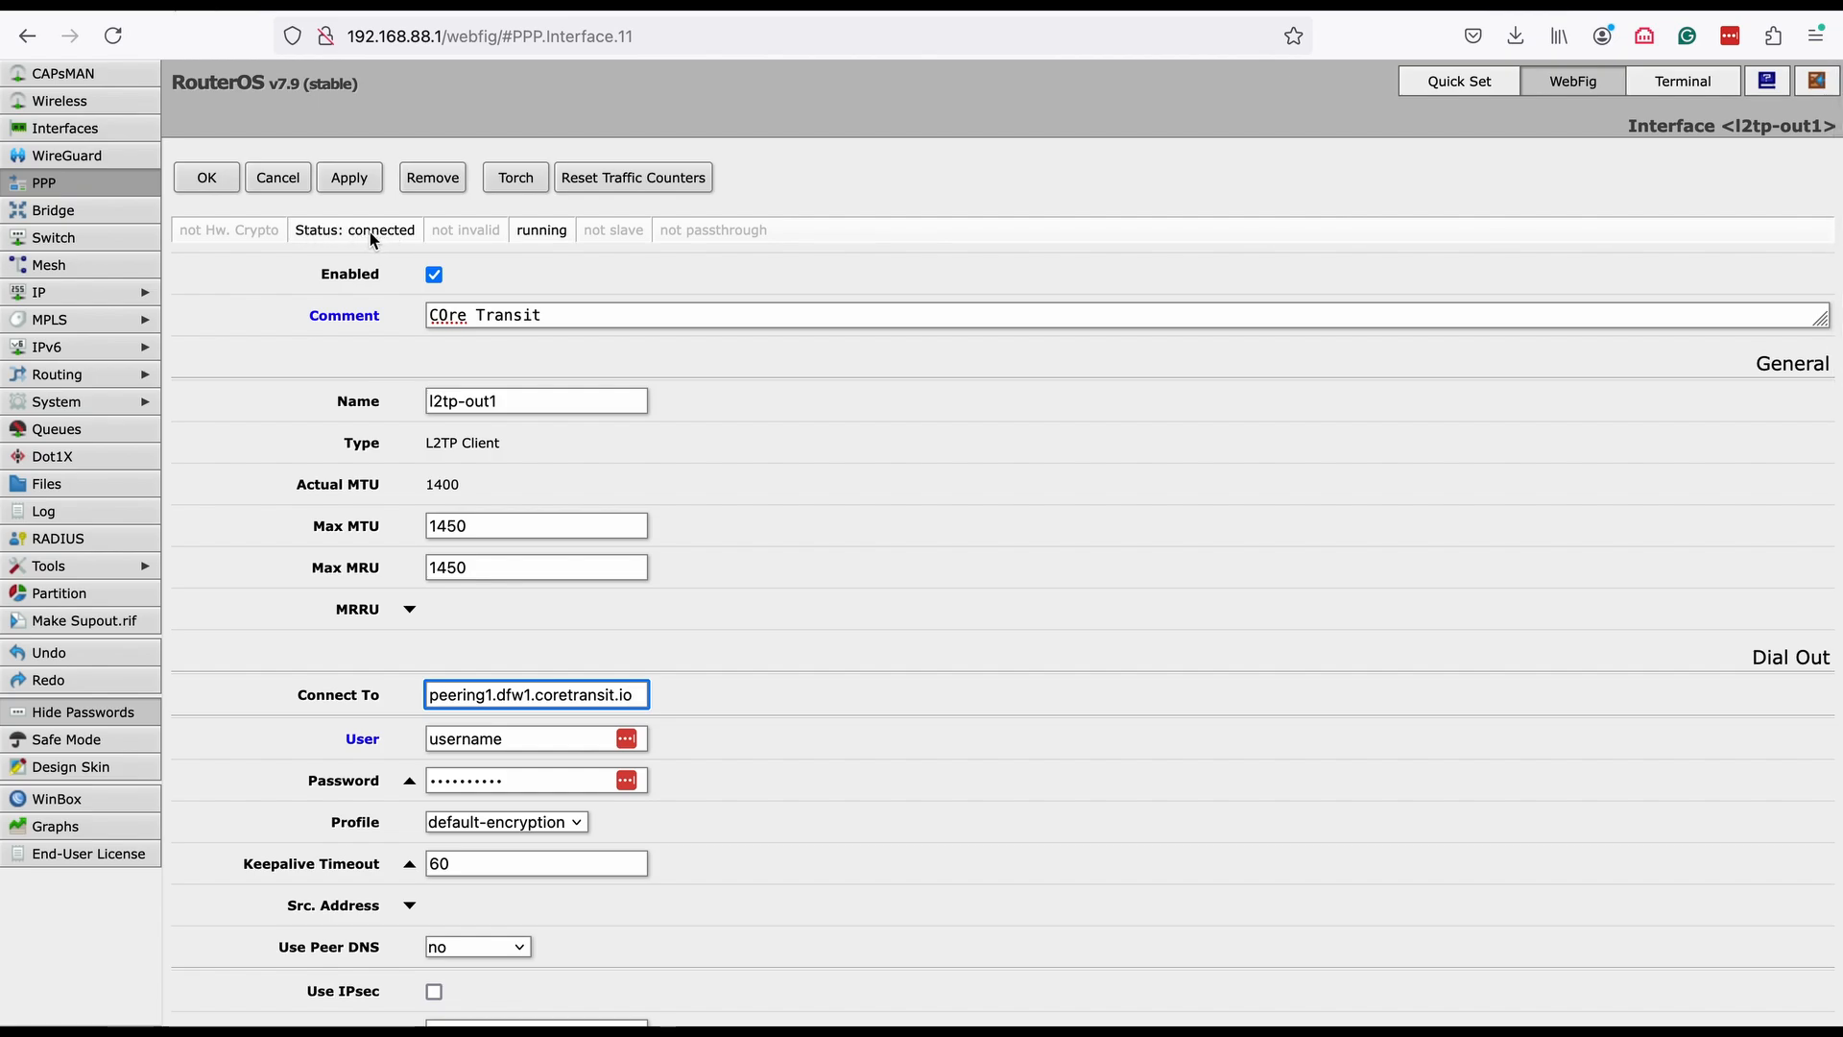
scroll(401, 400, down, 10)
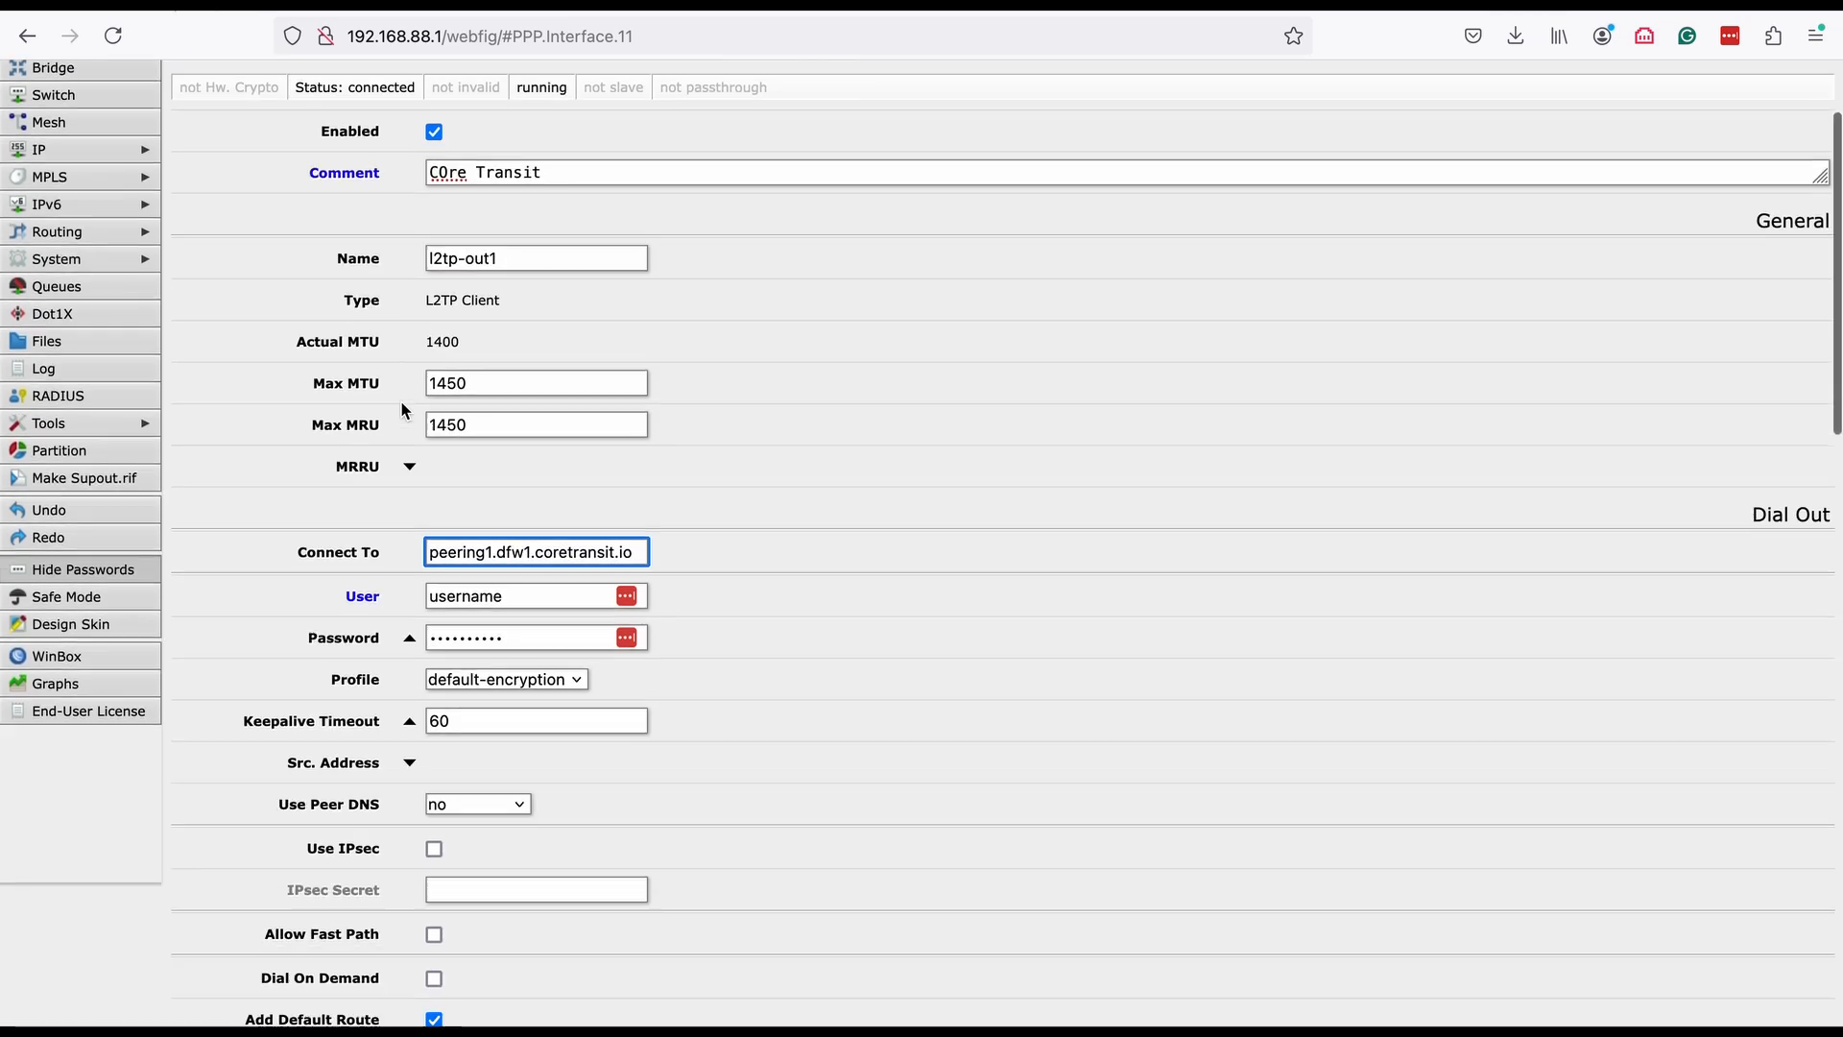
scroll(401, 403, down, 4)
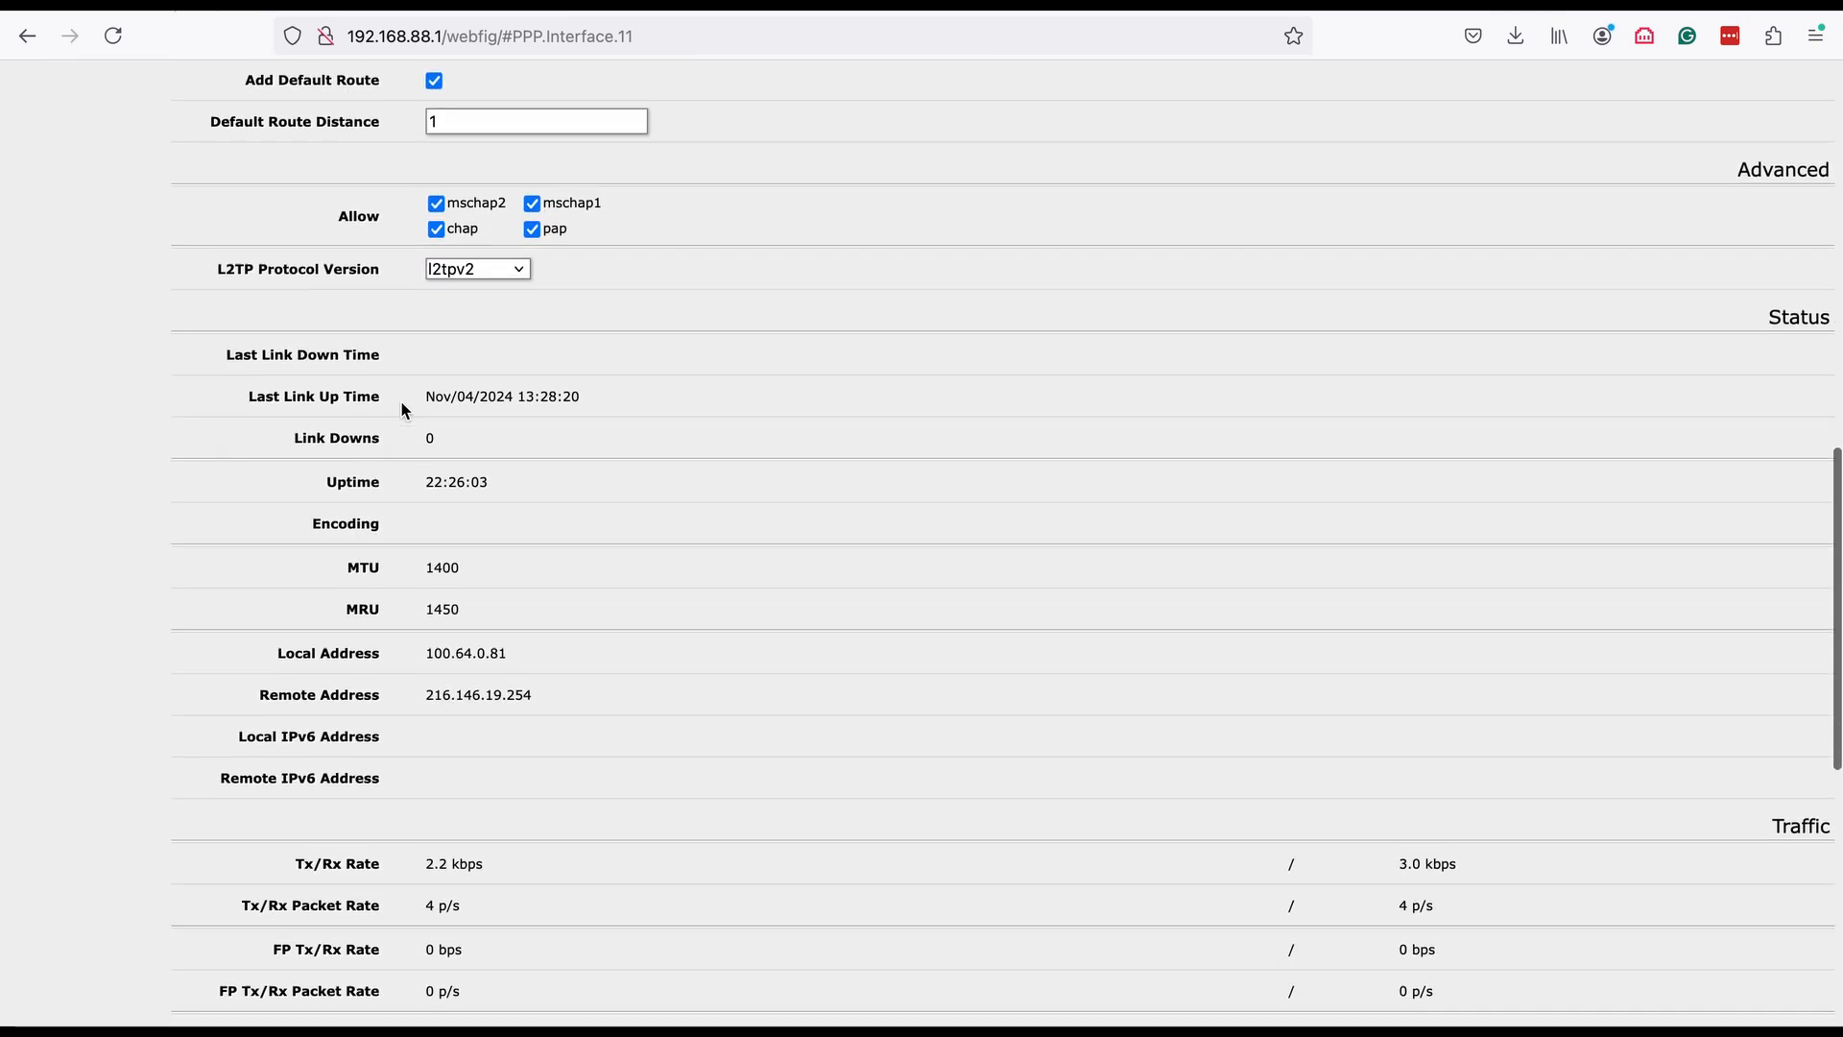
scroll(401, 405, down, 1)
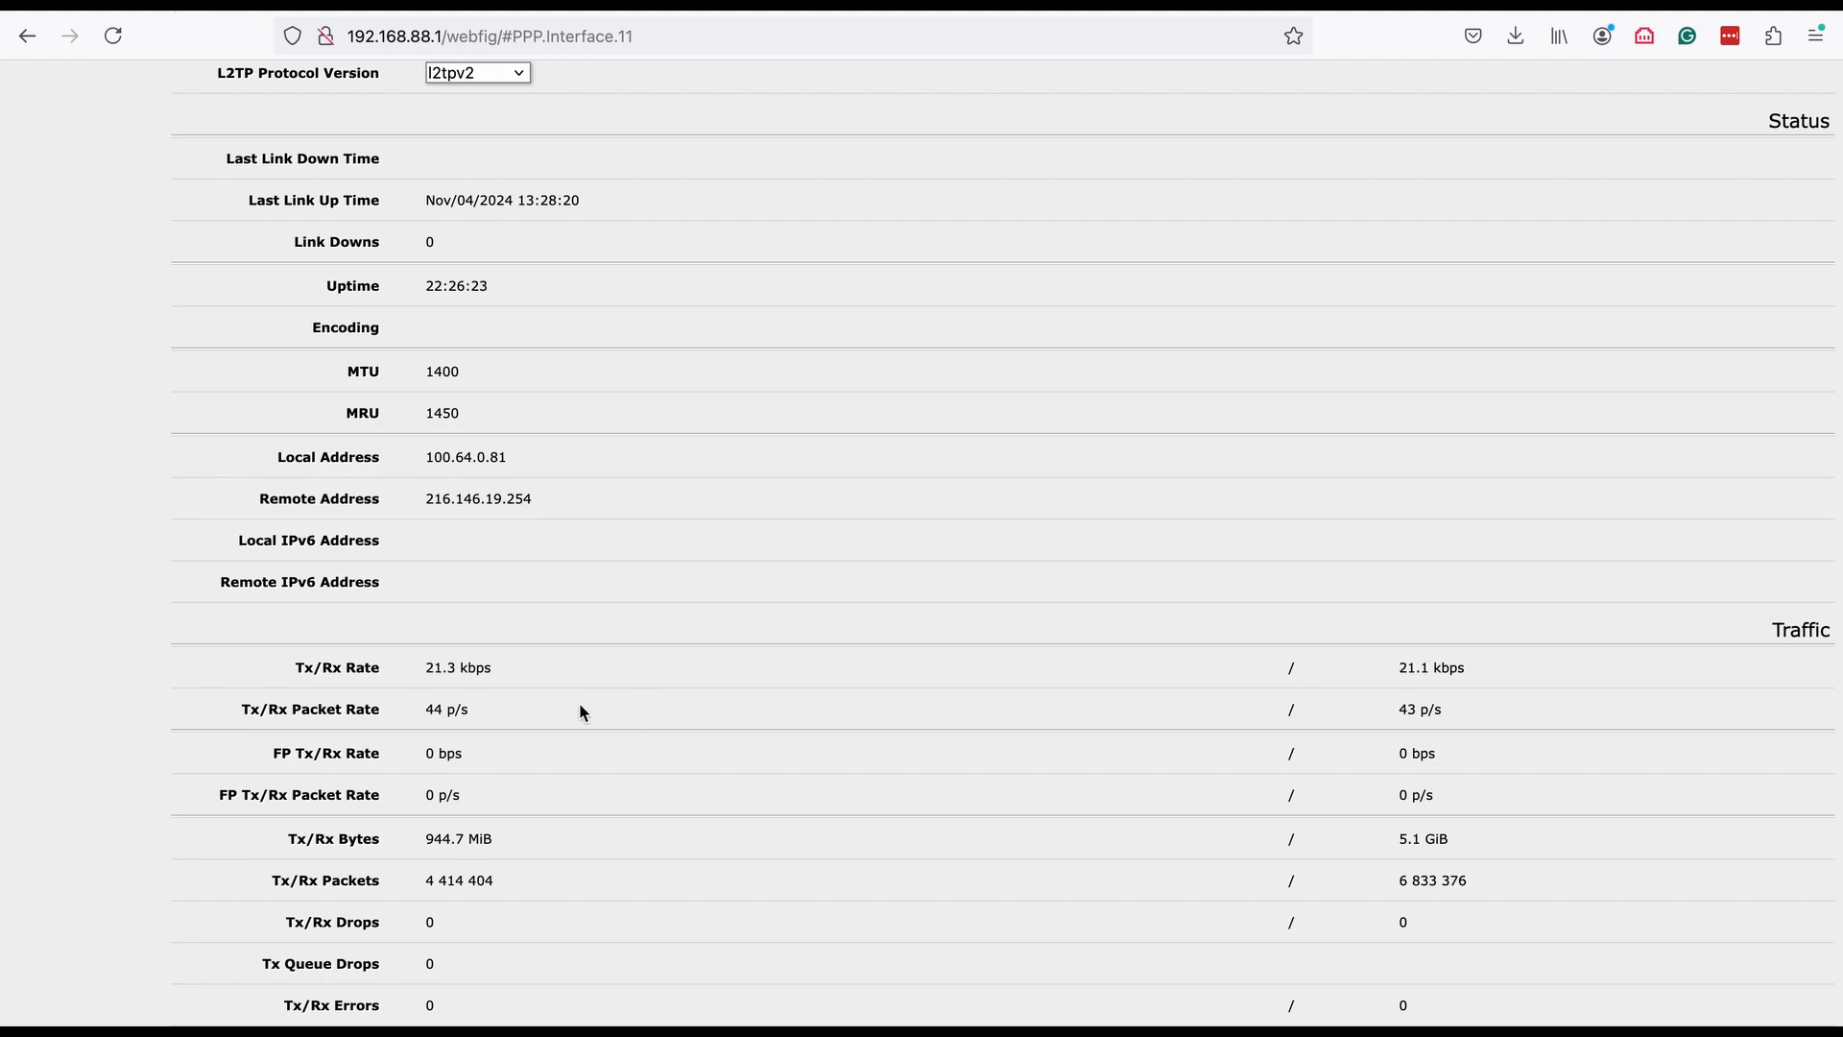
scroll(579, 711, down, 2)
scroll(579, 702, down, 5)
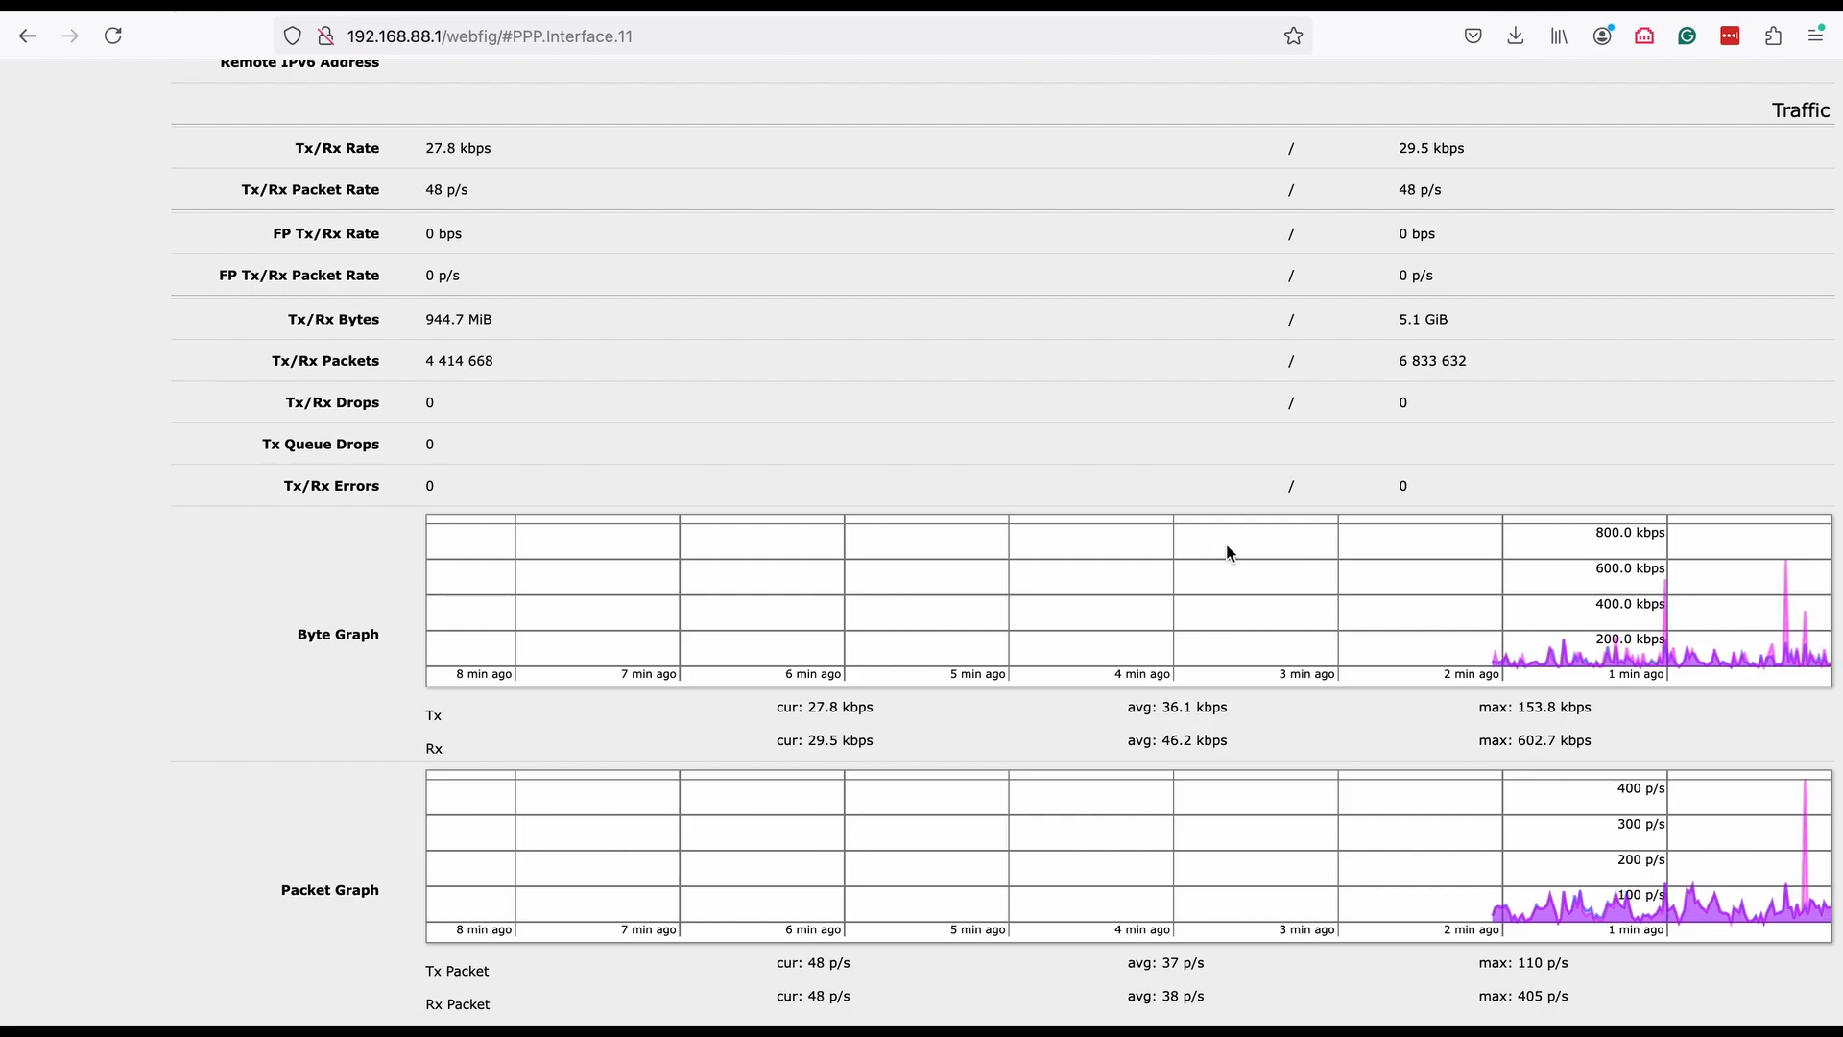
scroll(1039, 324, up, 1)
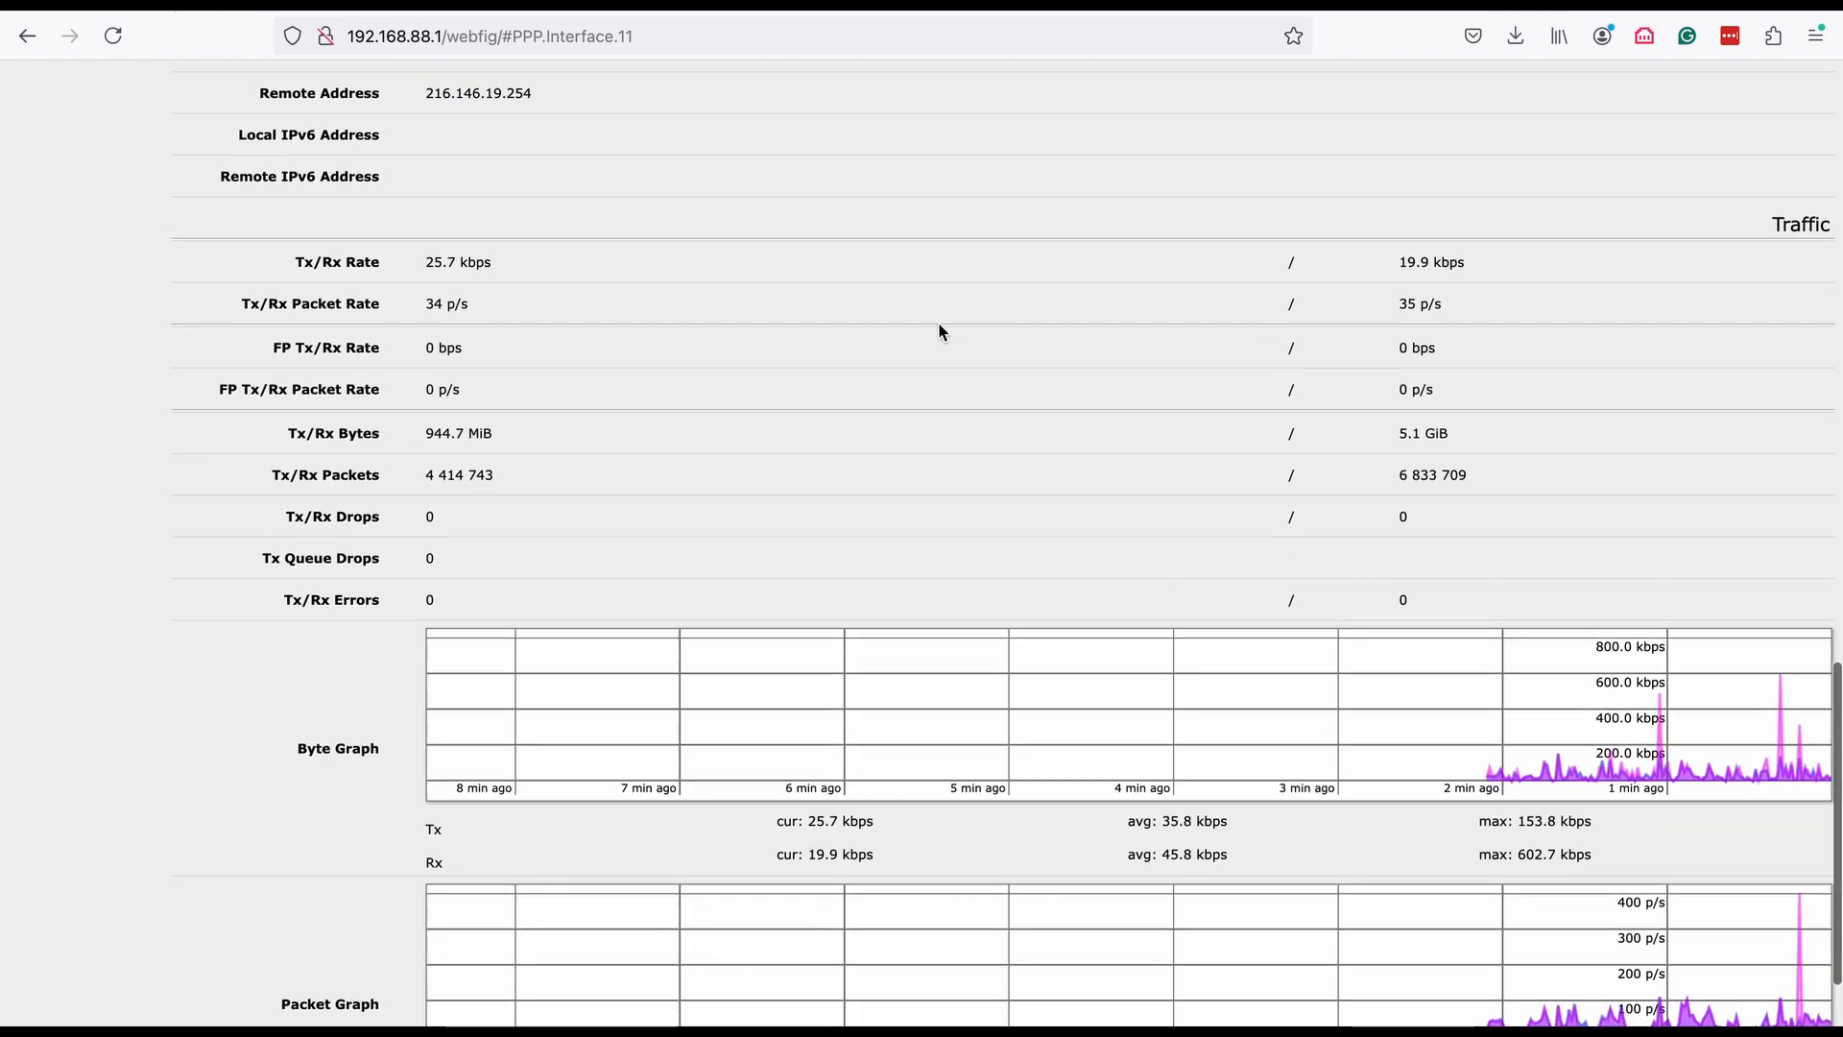
scroll(936, 329, up, 3)
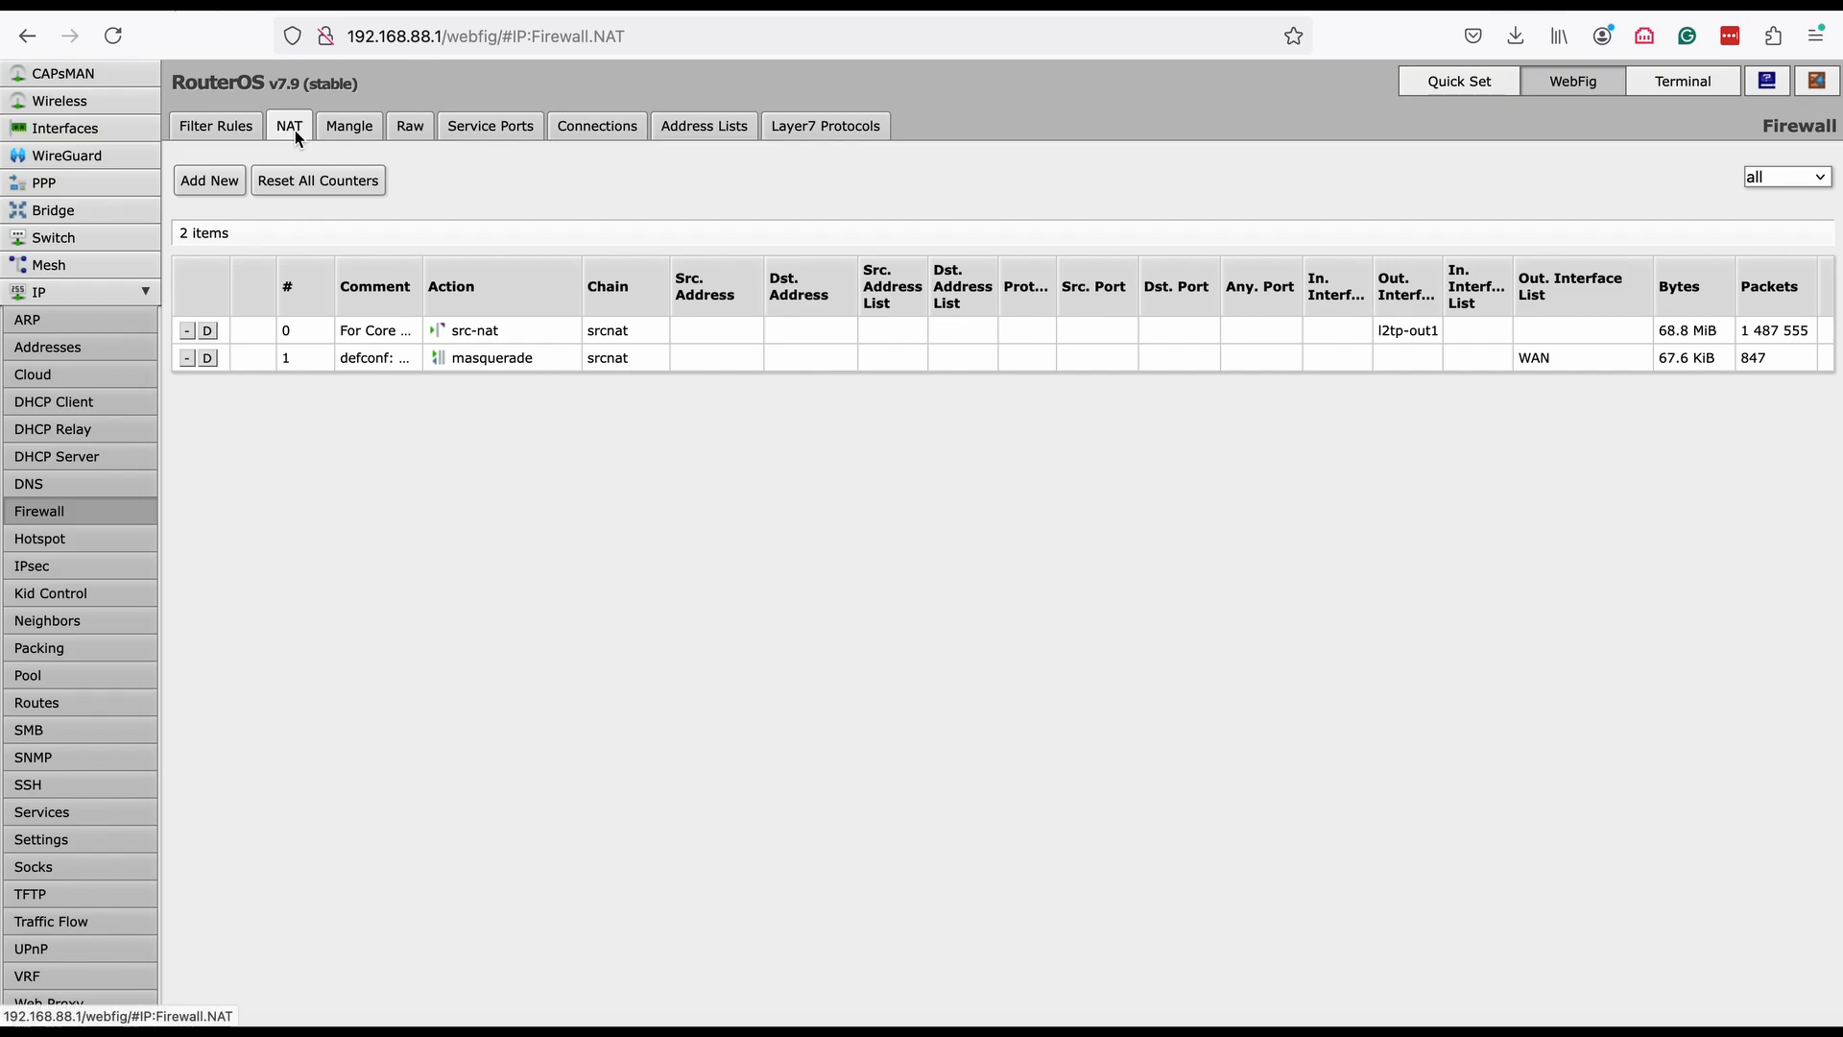
Open the NAT rule for Core Transit traffic and examine its chain options and outgoing interface.
click(313, 328)
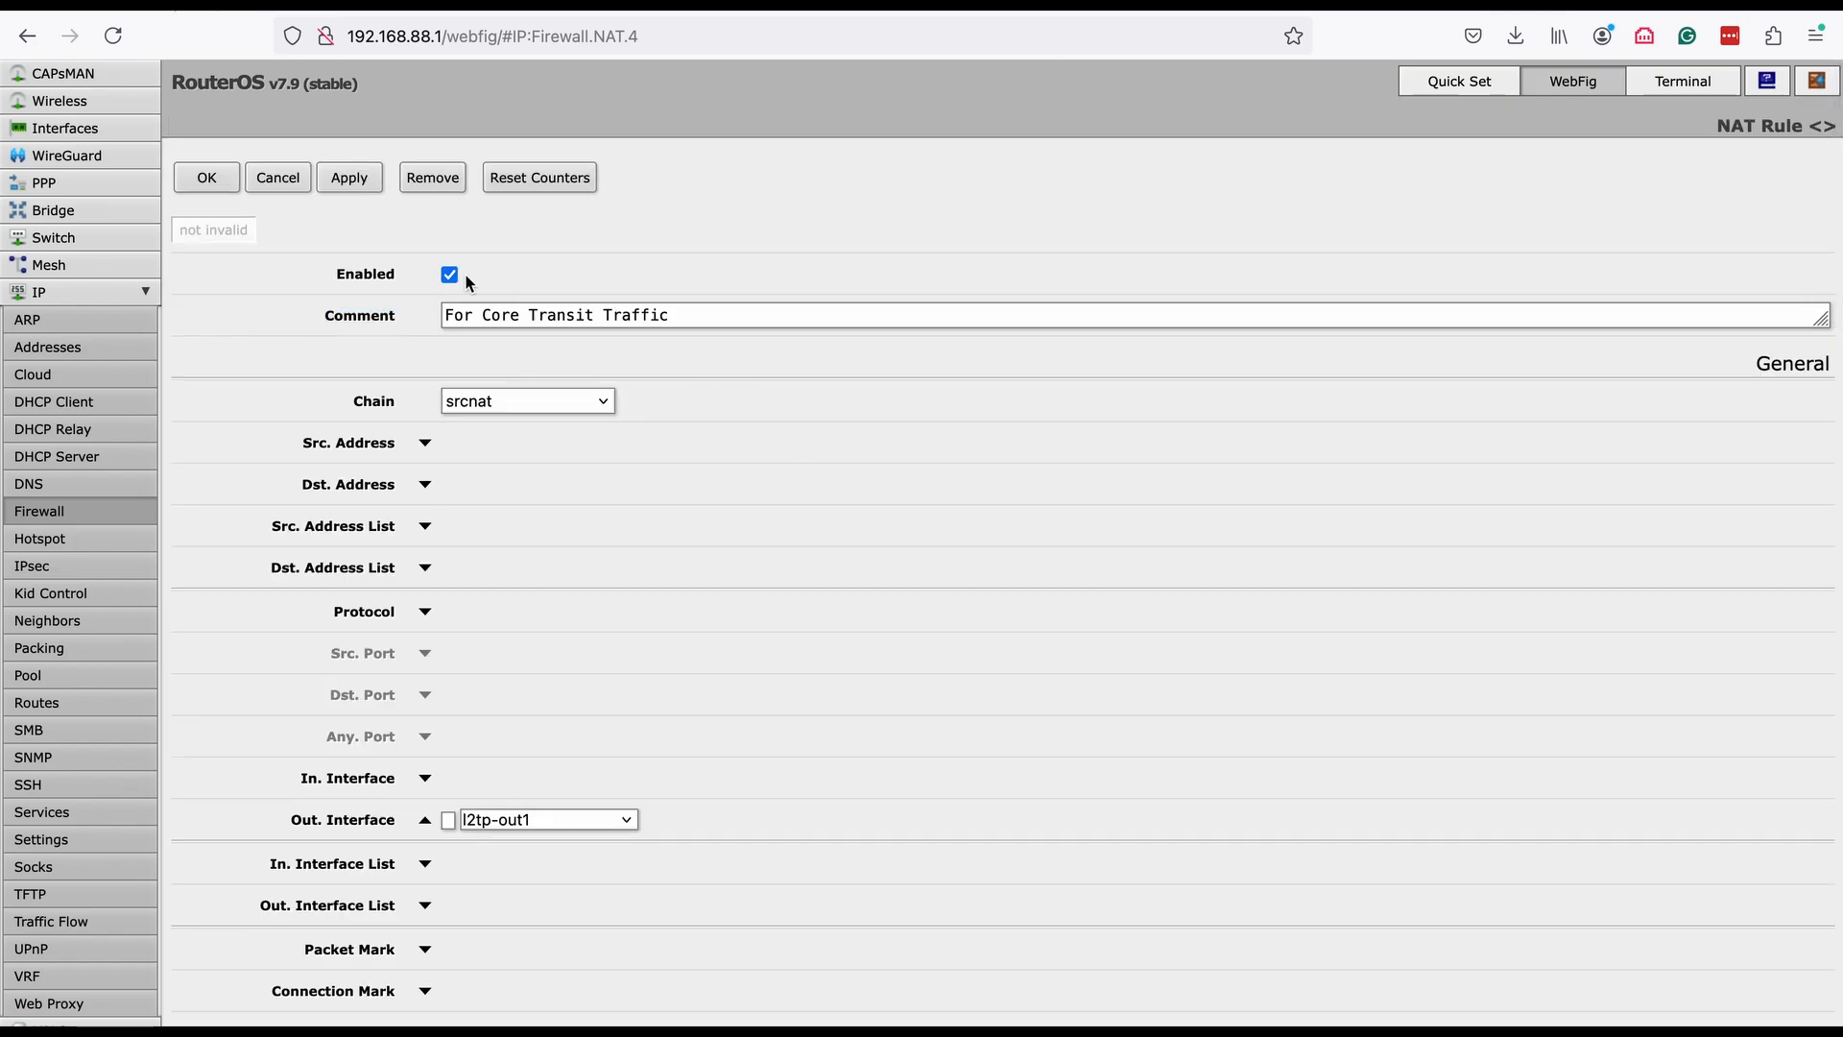
click(598, 402)
click(601, 401)
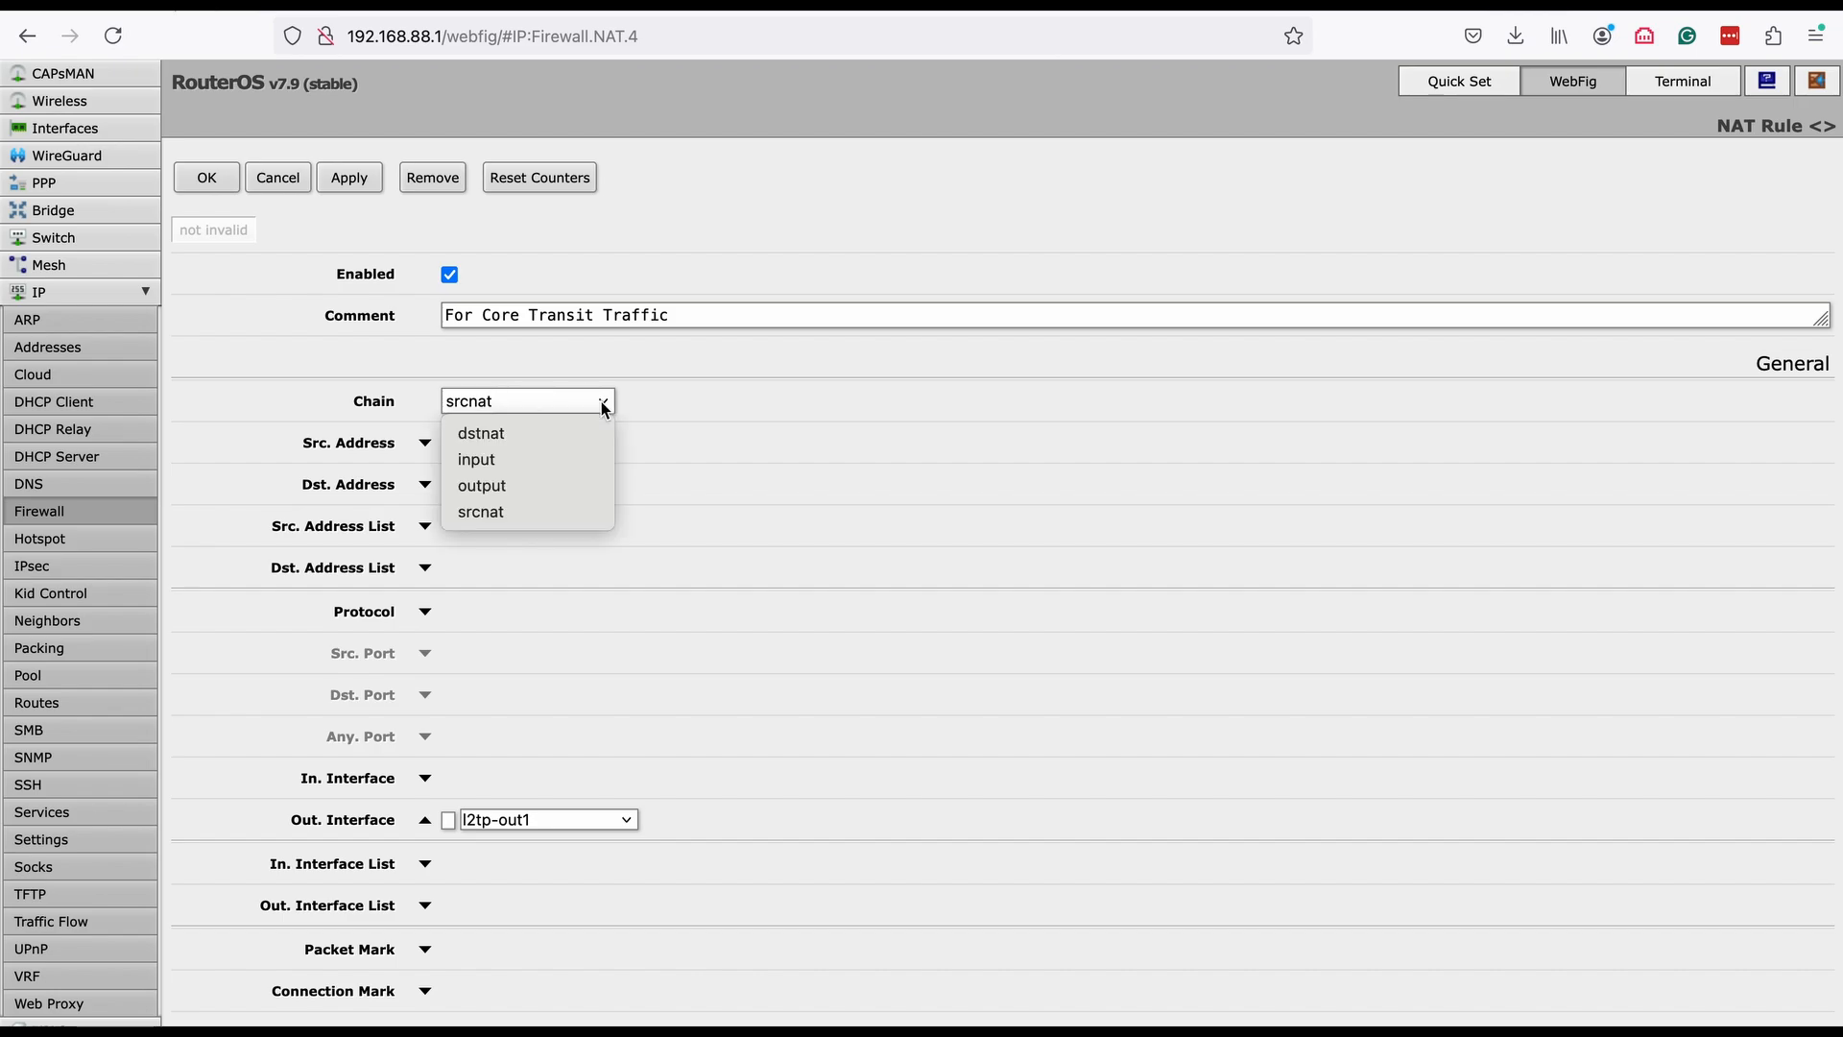
click(684, 402)
scroll(605, 543, down, 3)
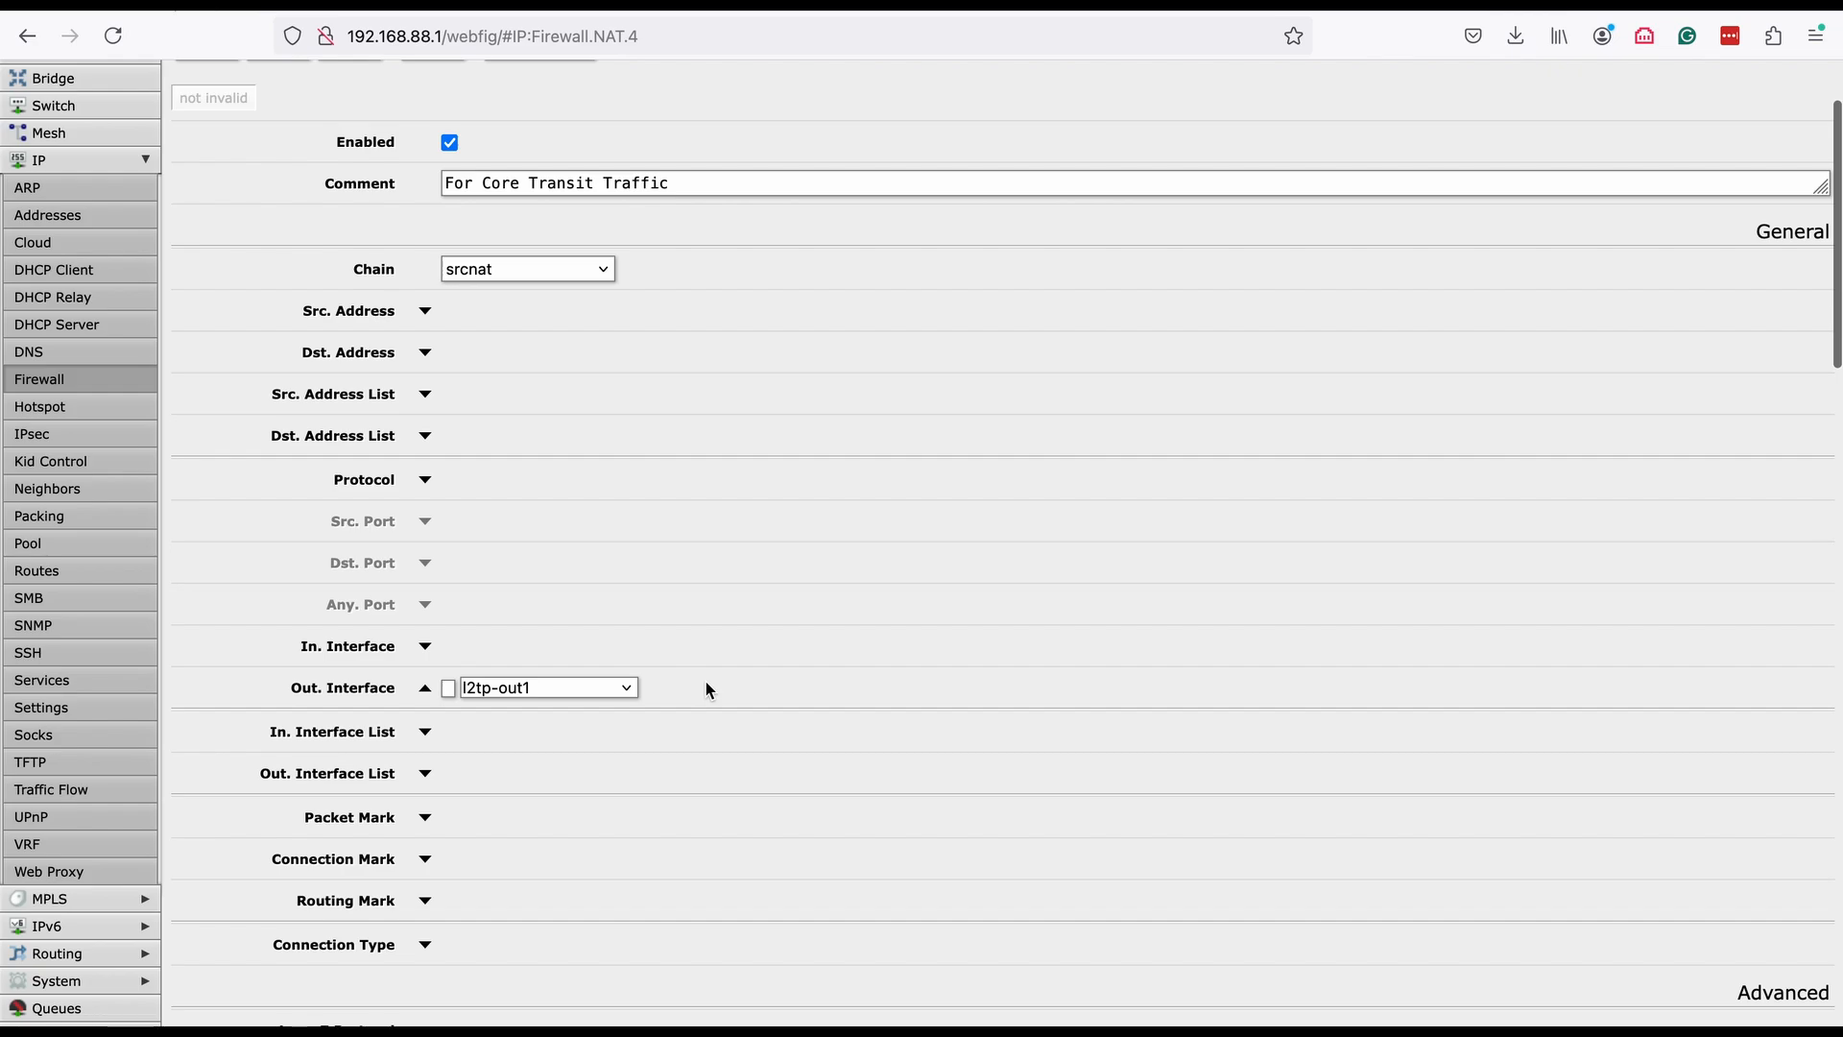
Examine the NAT rule's action, target address and traffic statistics, and close the rule without saving.
scroll(705, 689, down, 15)
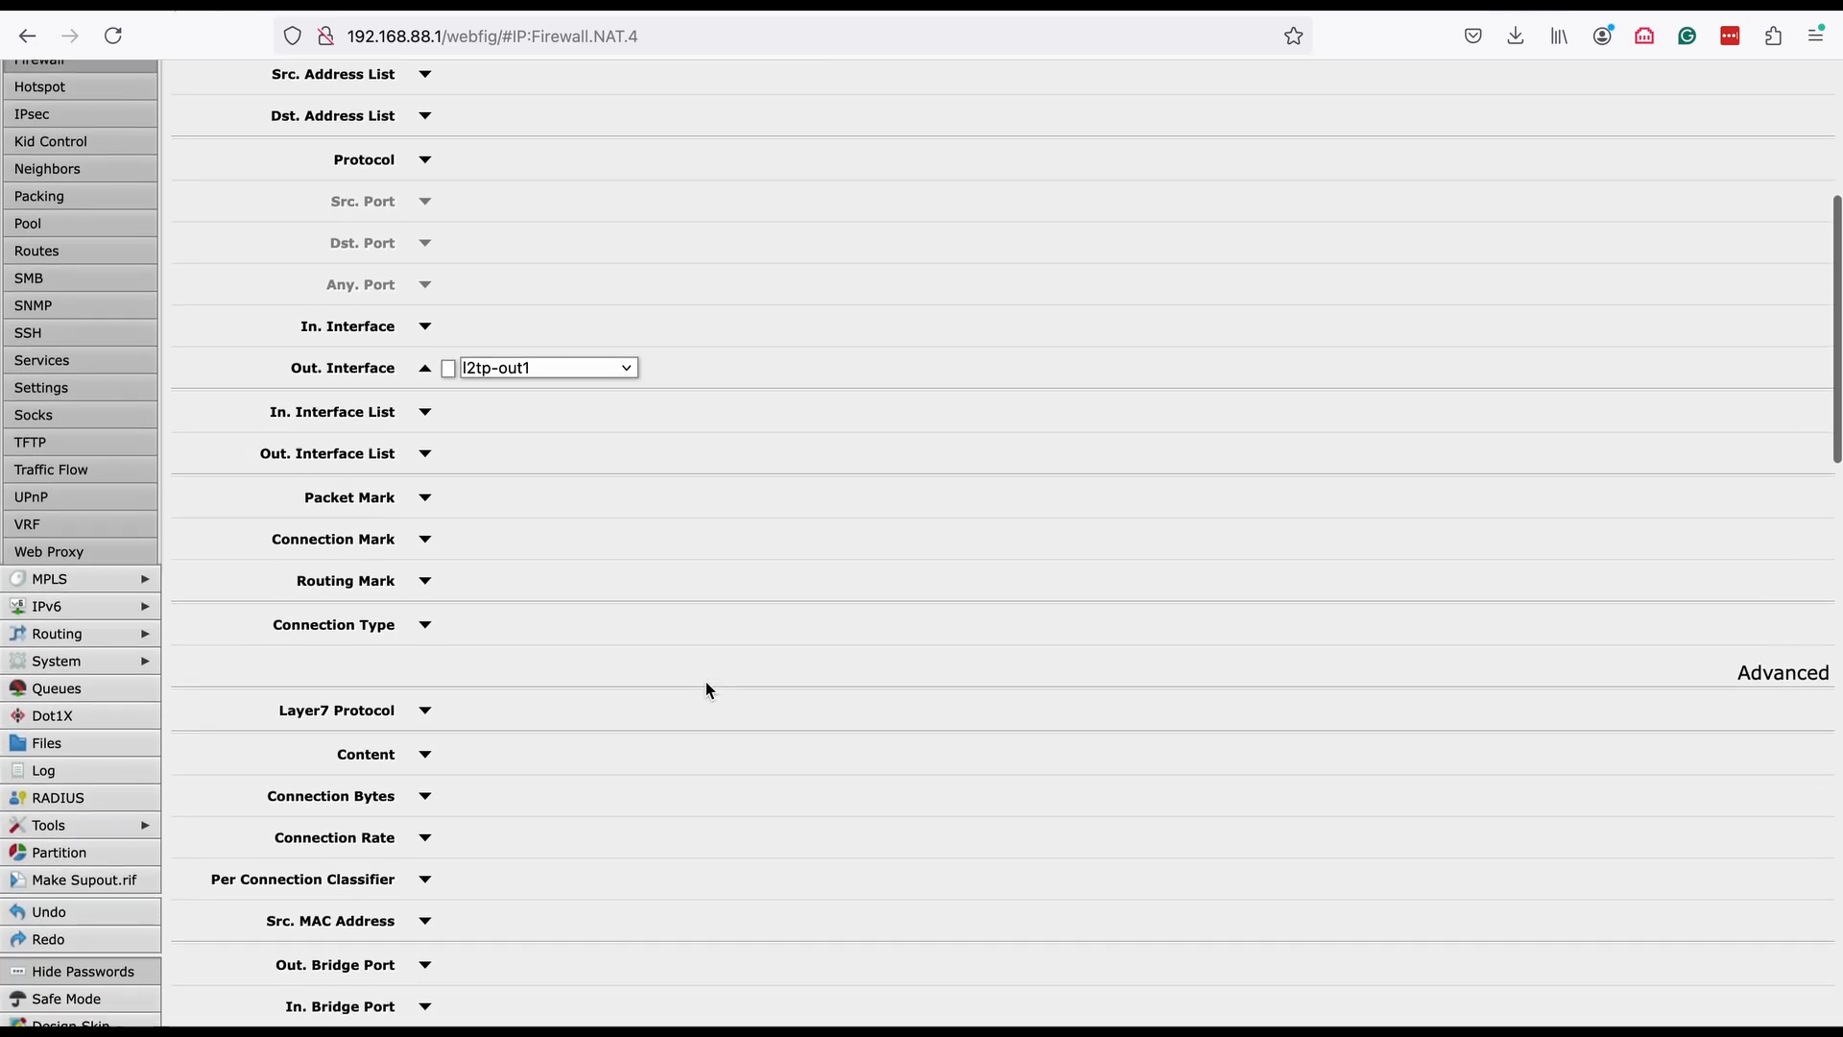
scroll(706, 689, down, 9)
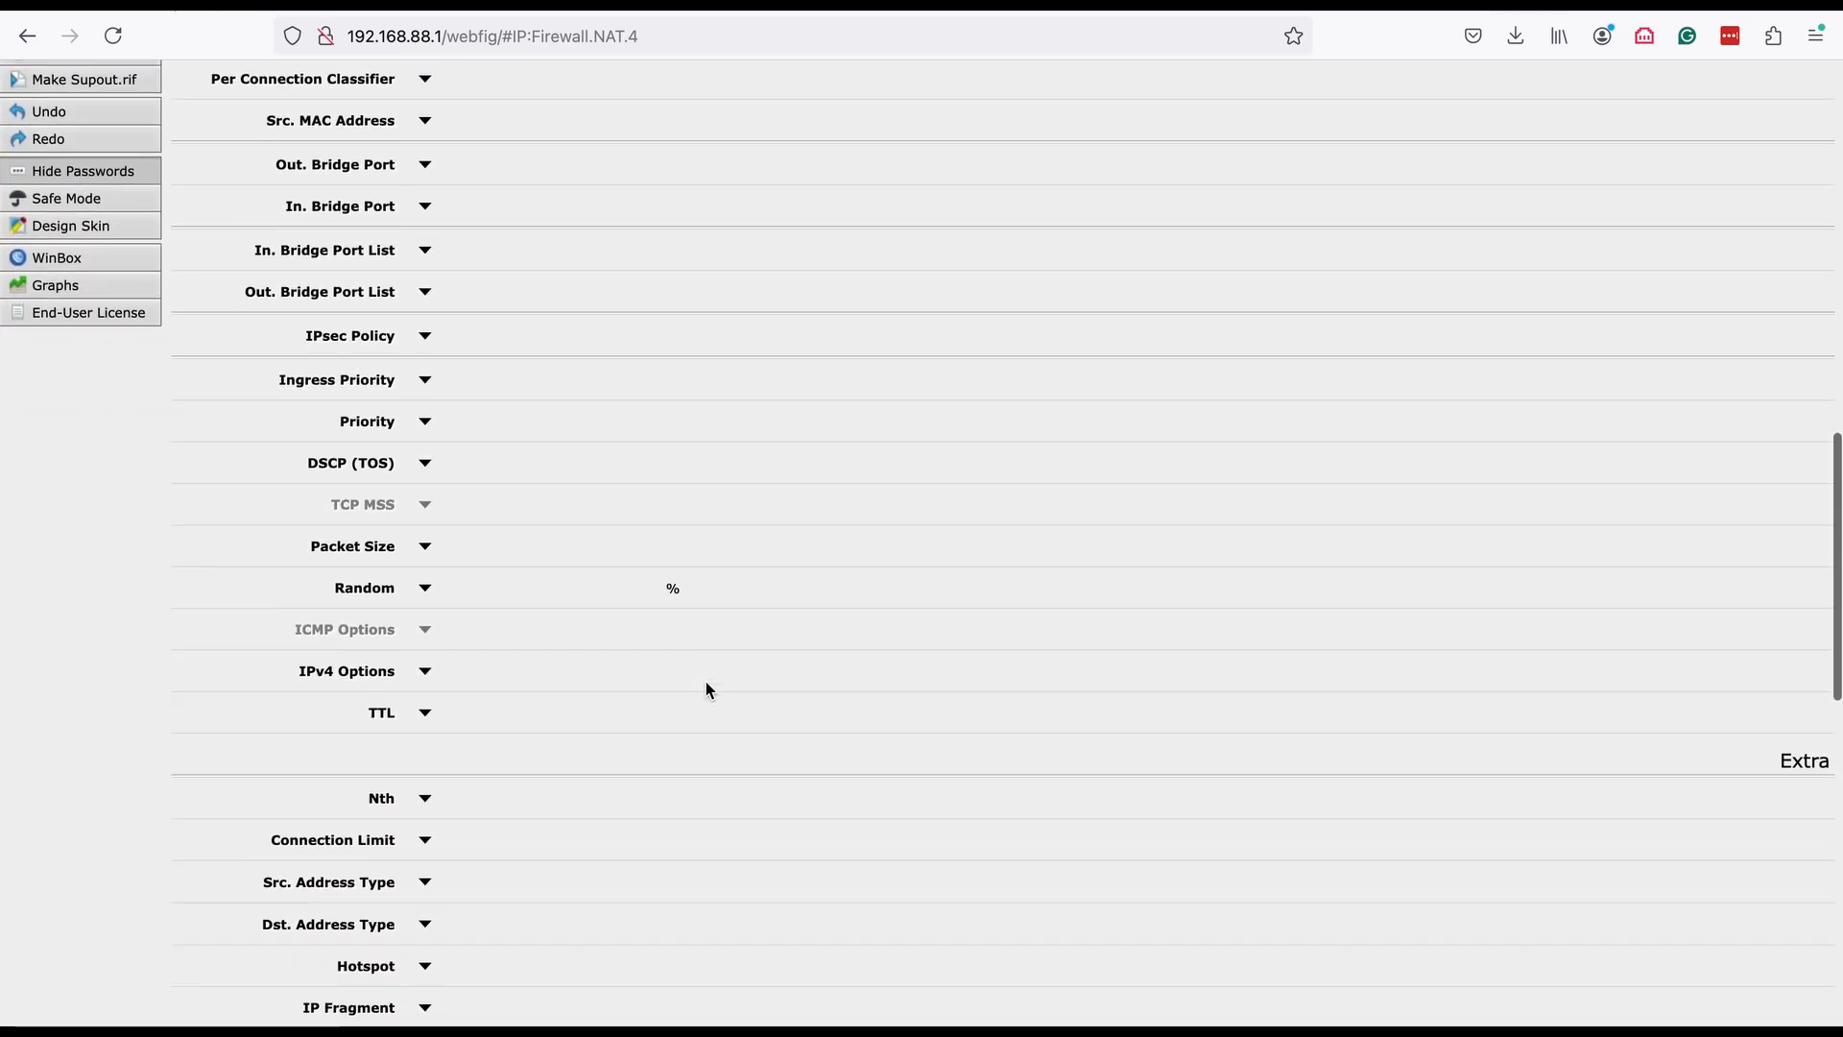
scroll(705, 689, down, 10)
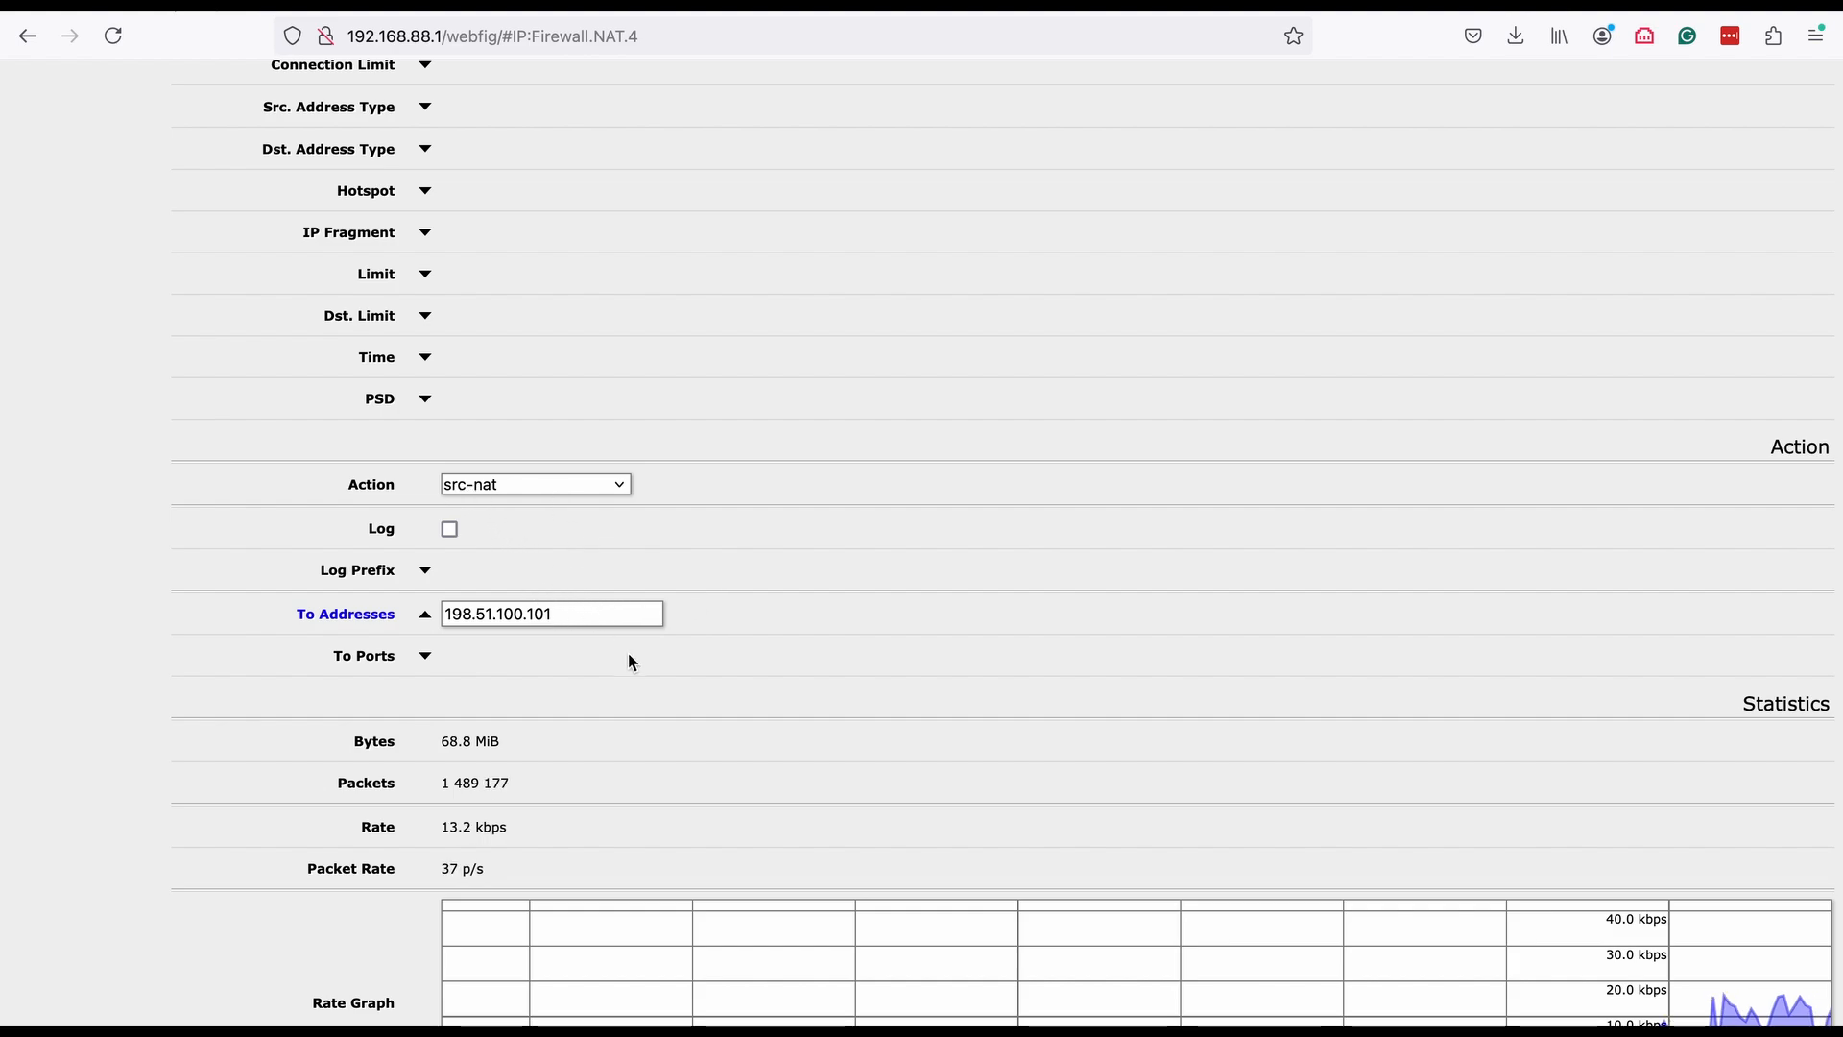
scroll(628, 653, down, 5)
scroll(1361, 691, down, 2)
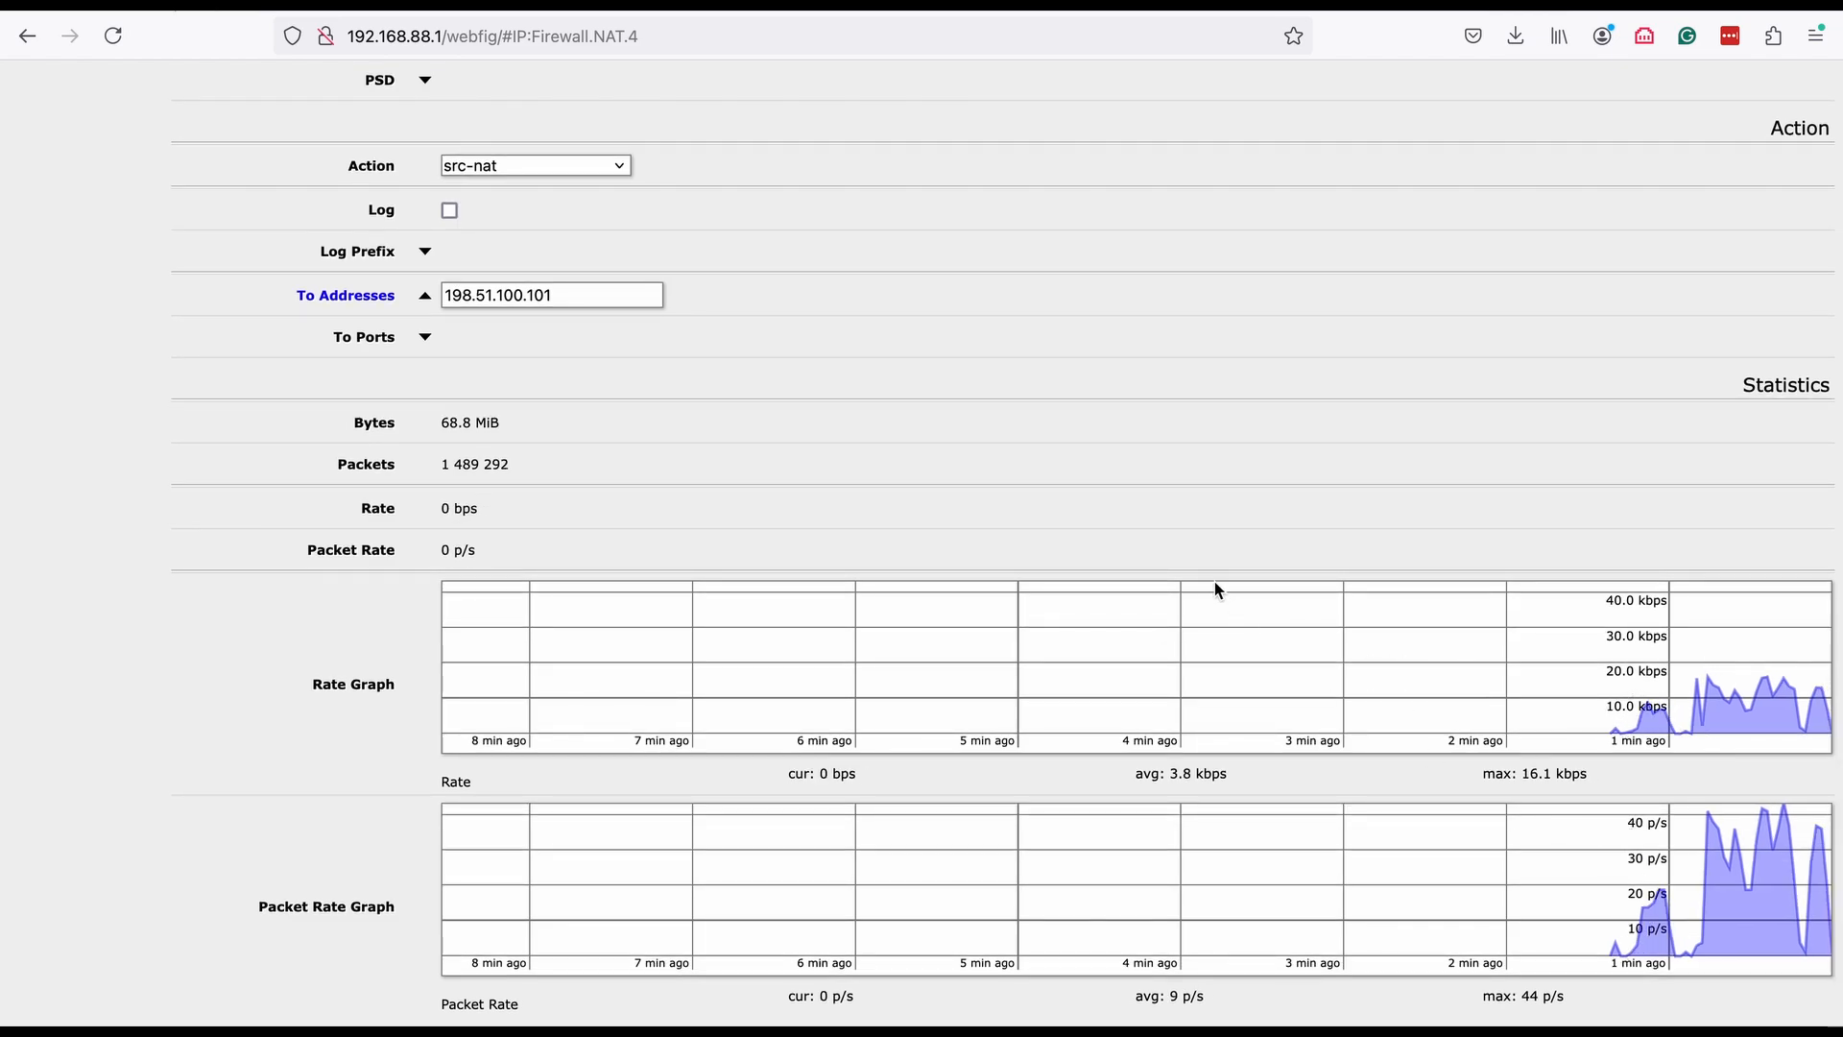
scroll(1215, 588, up, 10)
scroll(1213, 589, up, 12)
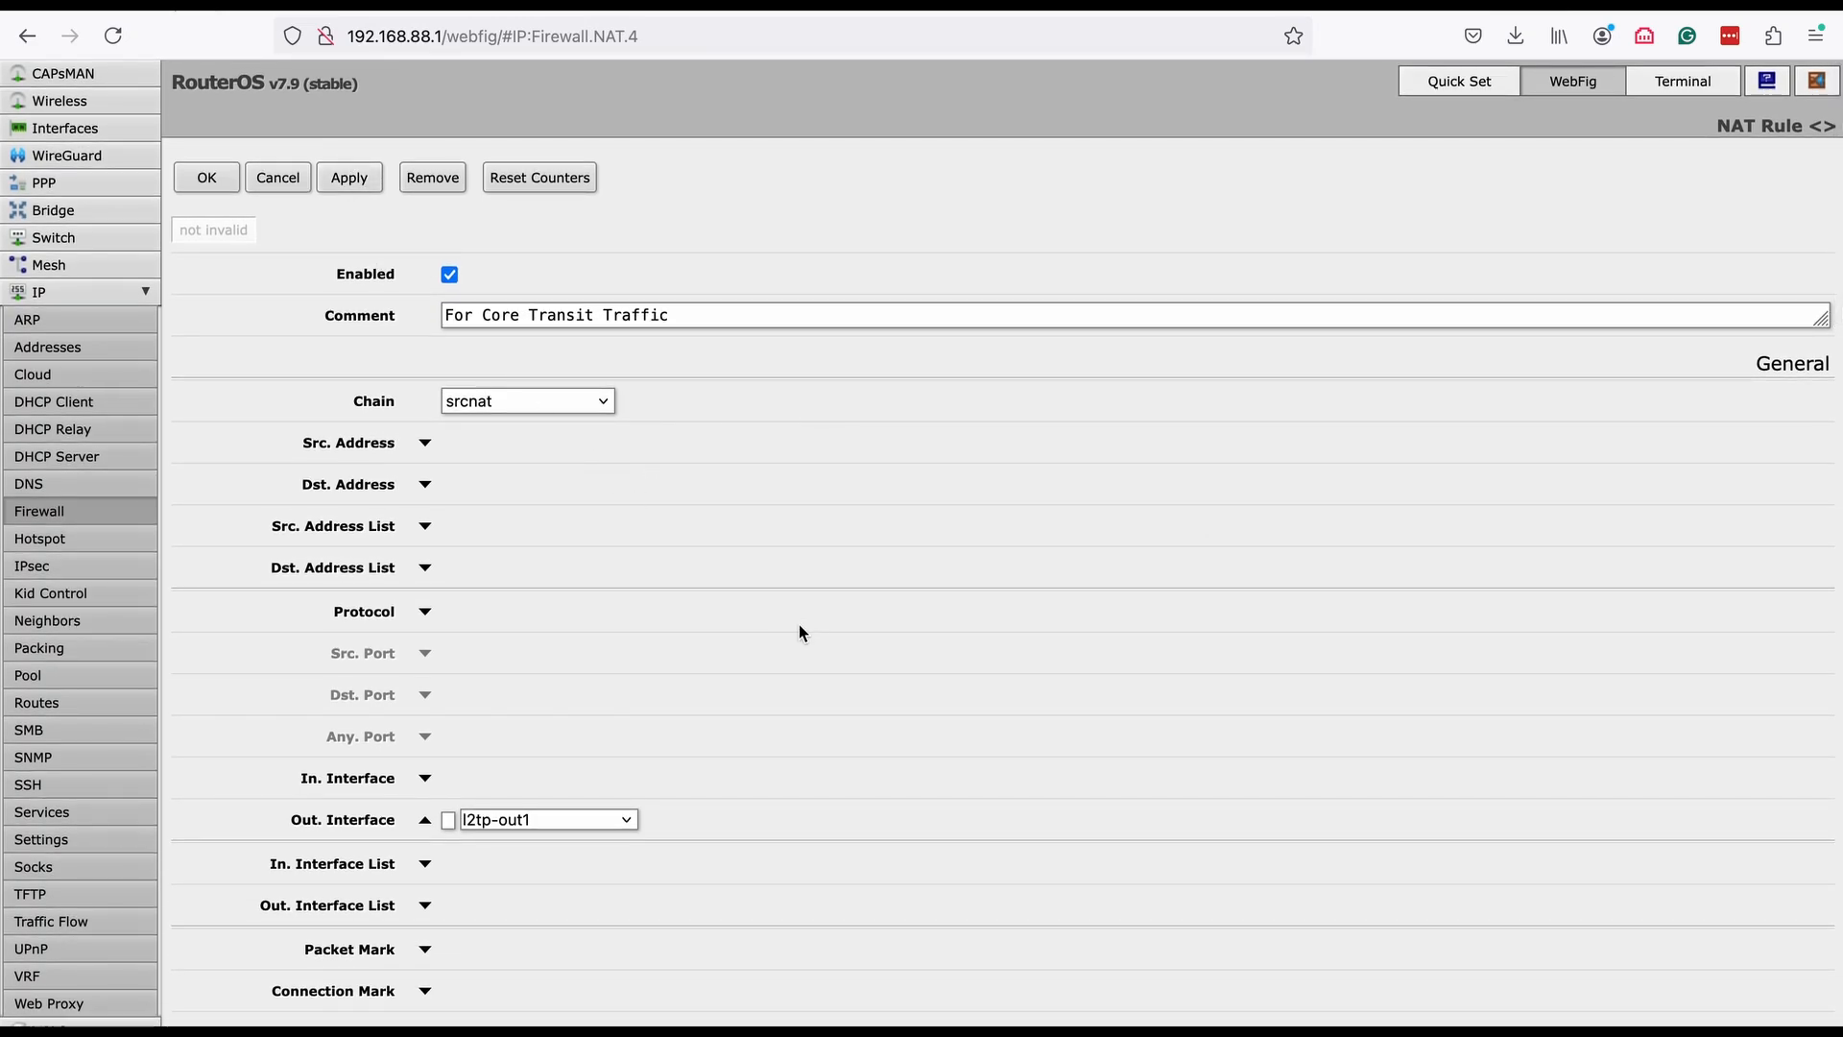
click(279, 179)
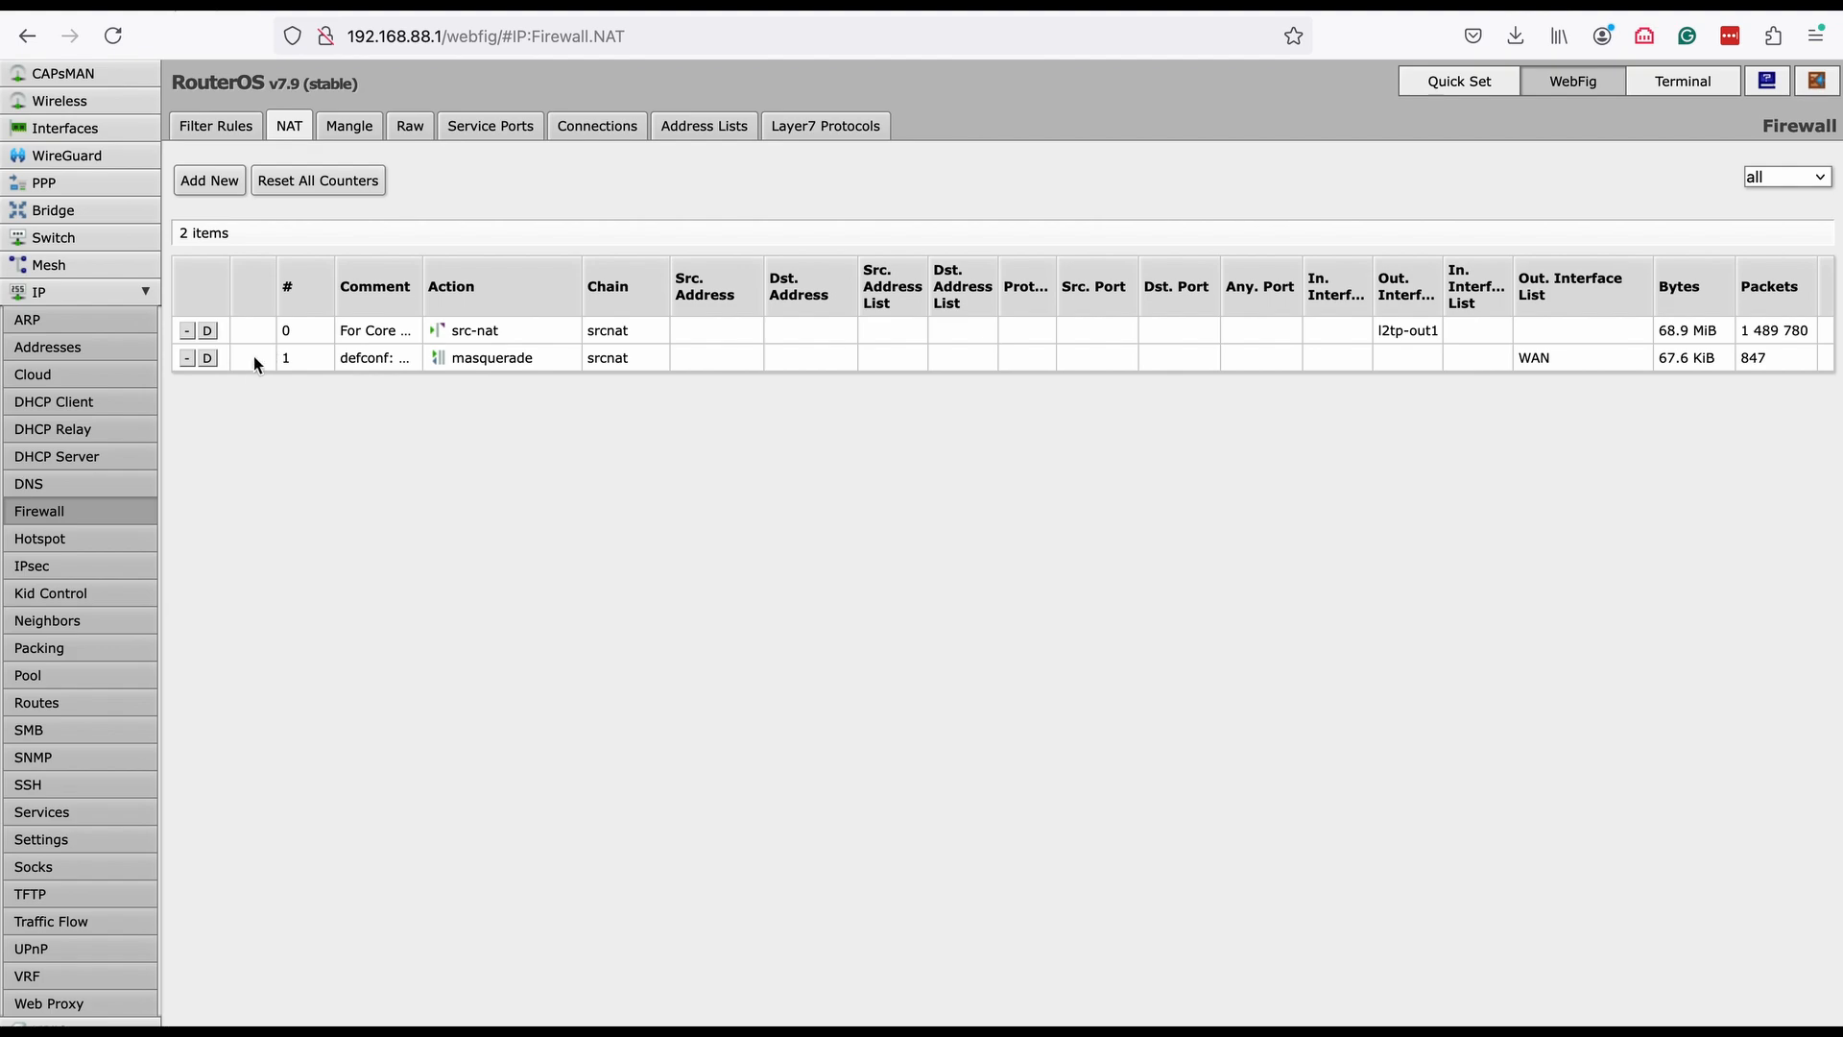
Try to move the masquerade rule in the NAT list up towards the src-nat rule.
mouse_move(250, 362)
mouse_down()
mouse_move(252, 302)
mouse_move(250, 342)
mouse_up()
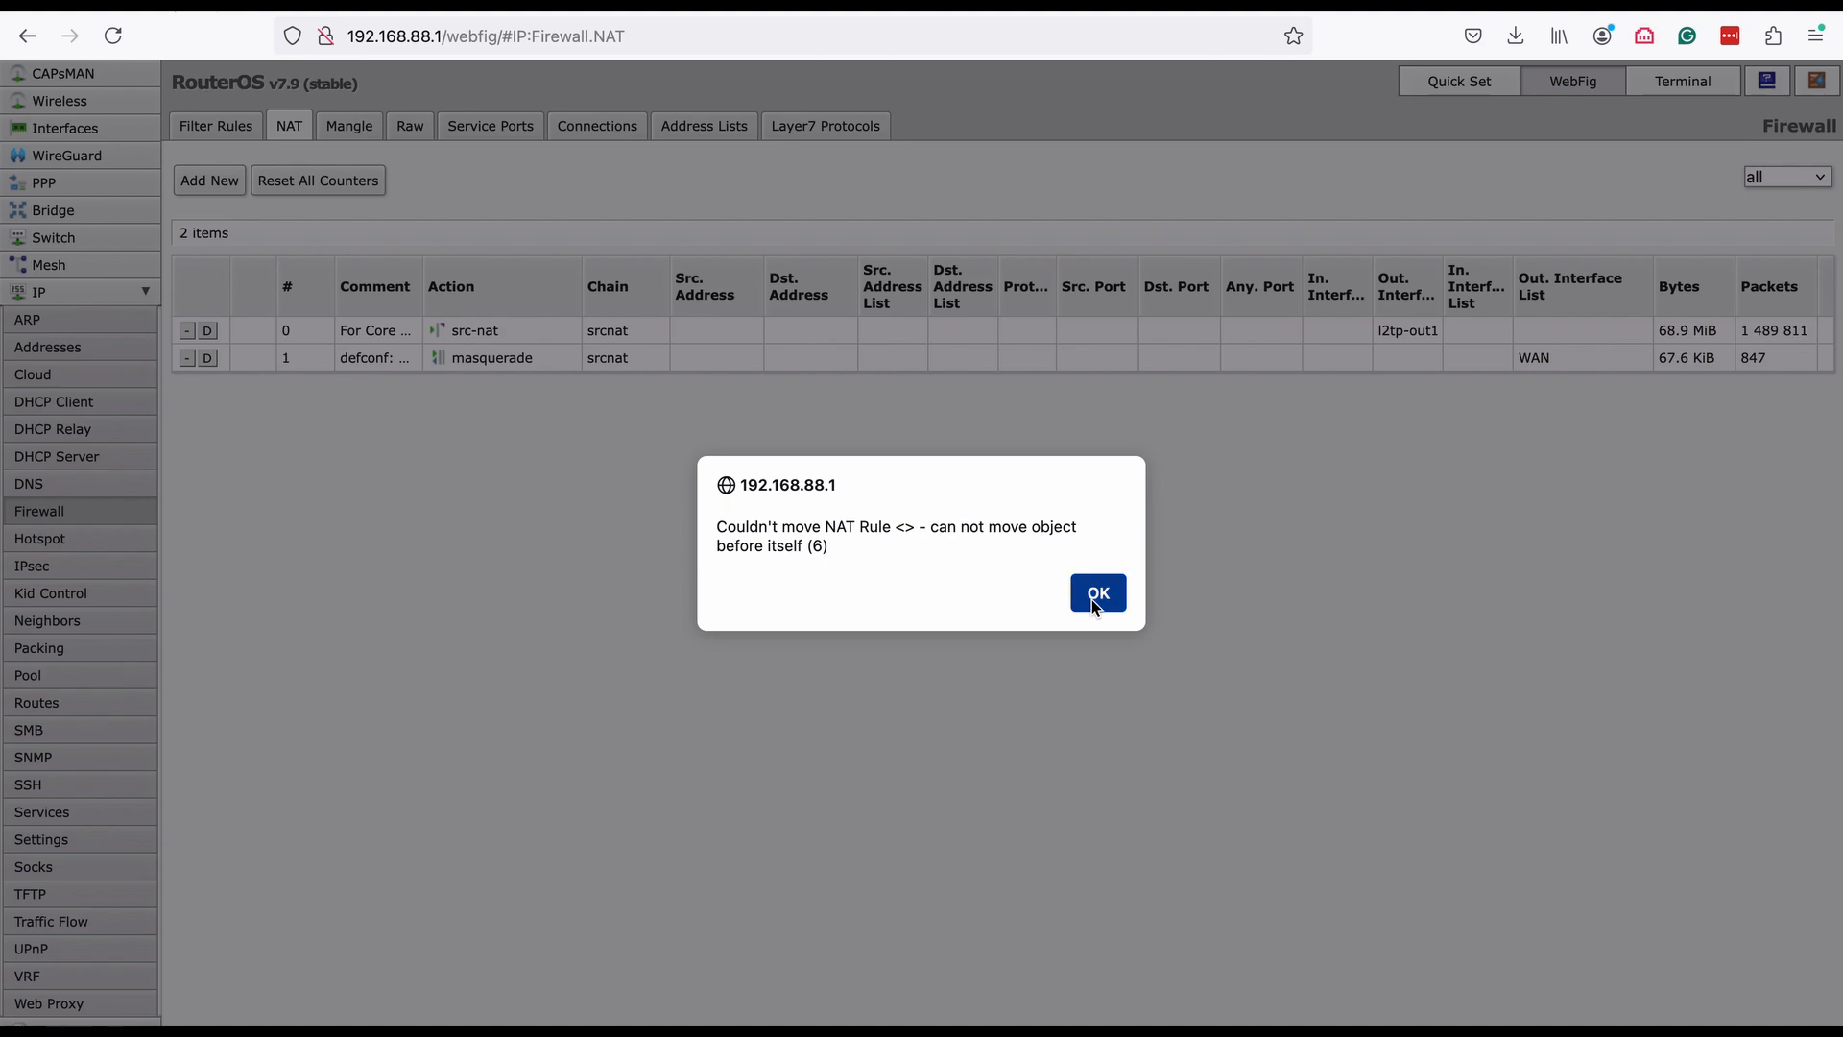
click(1092, 595)
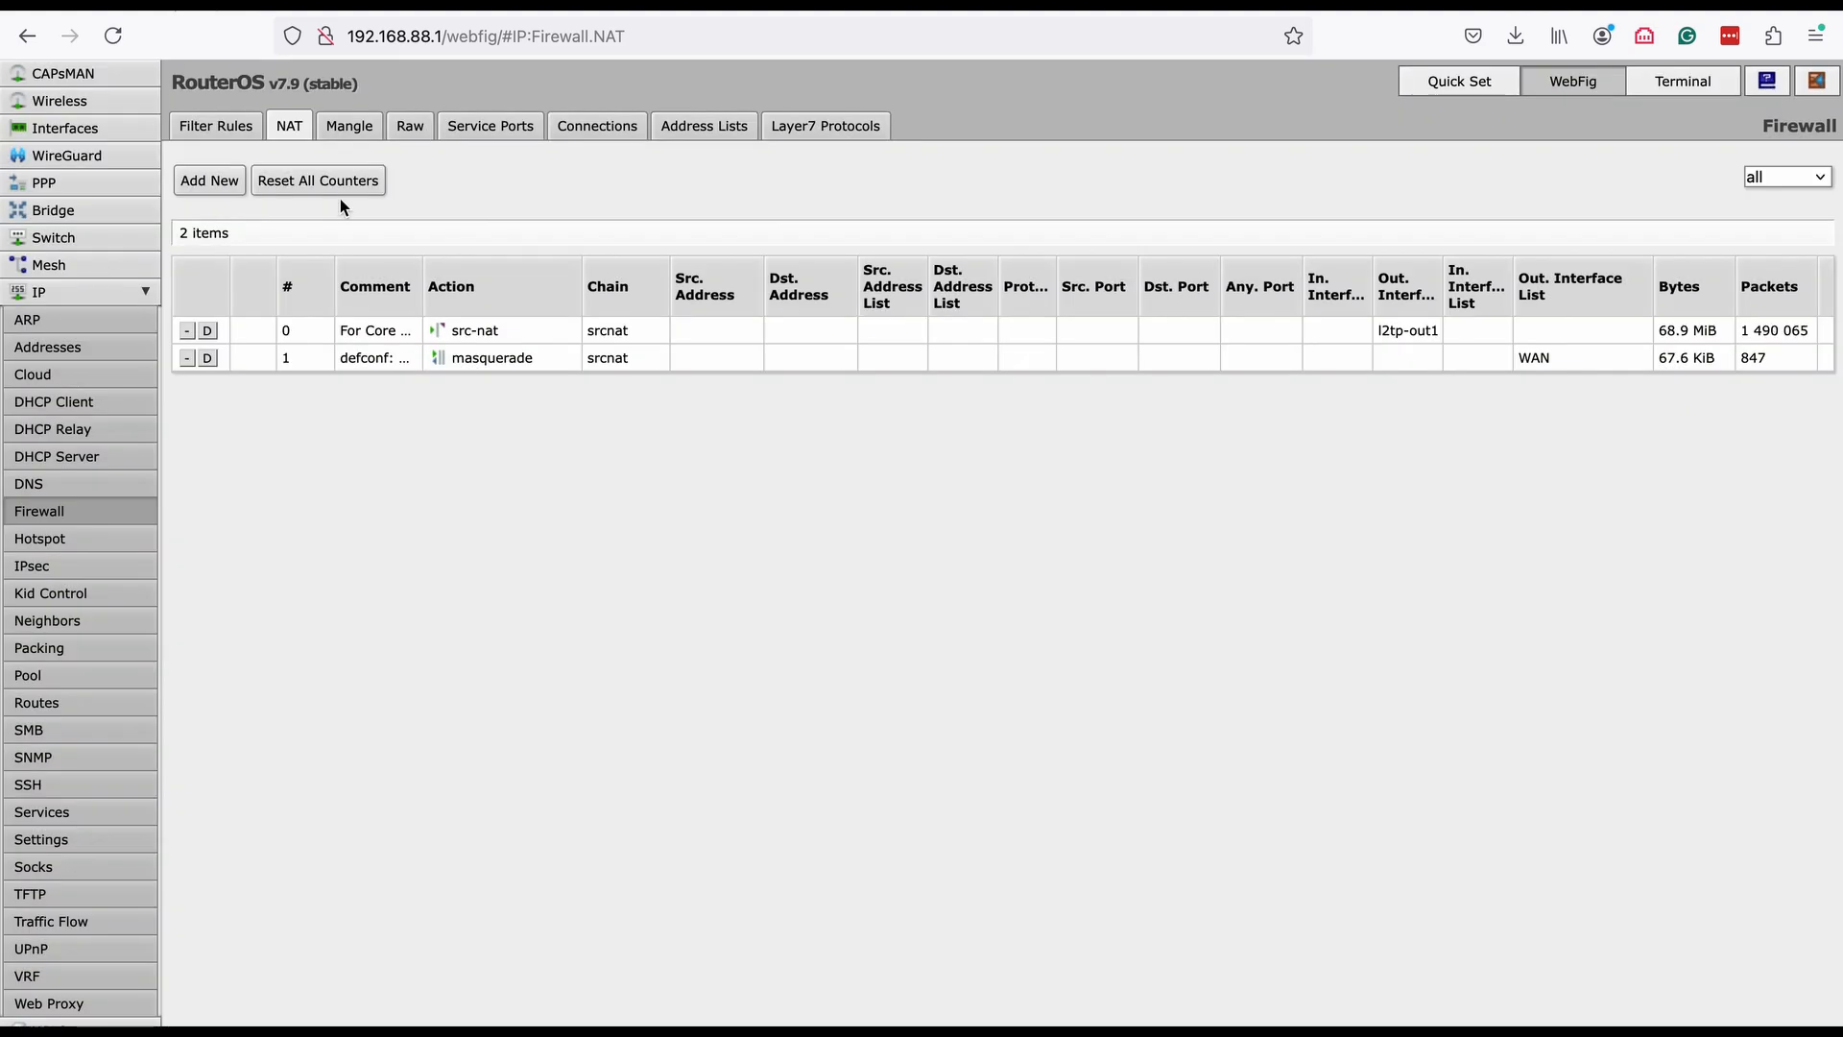
Open the change MSS mangle rule on the forward chain and examine its chain, protocol and outgoing interface settings.
click(348, 125)
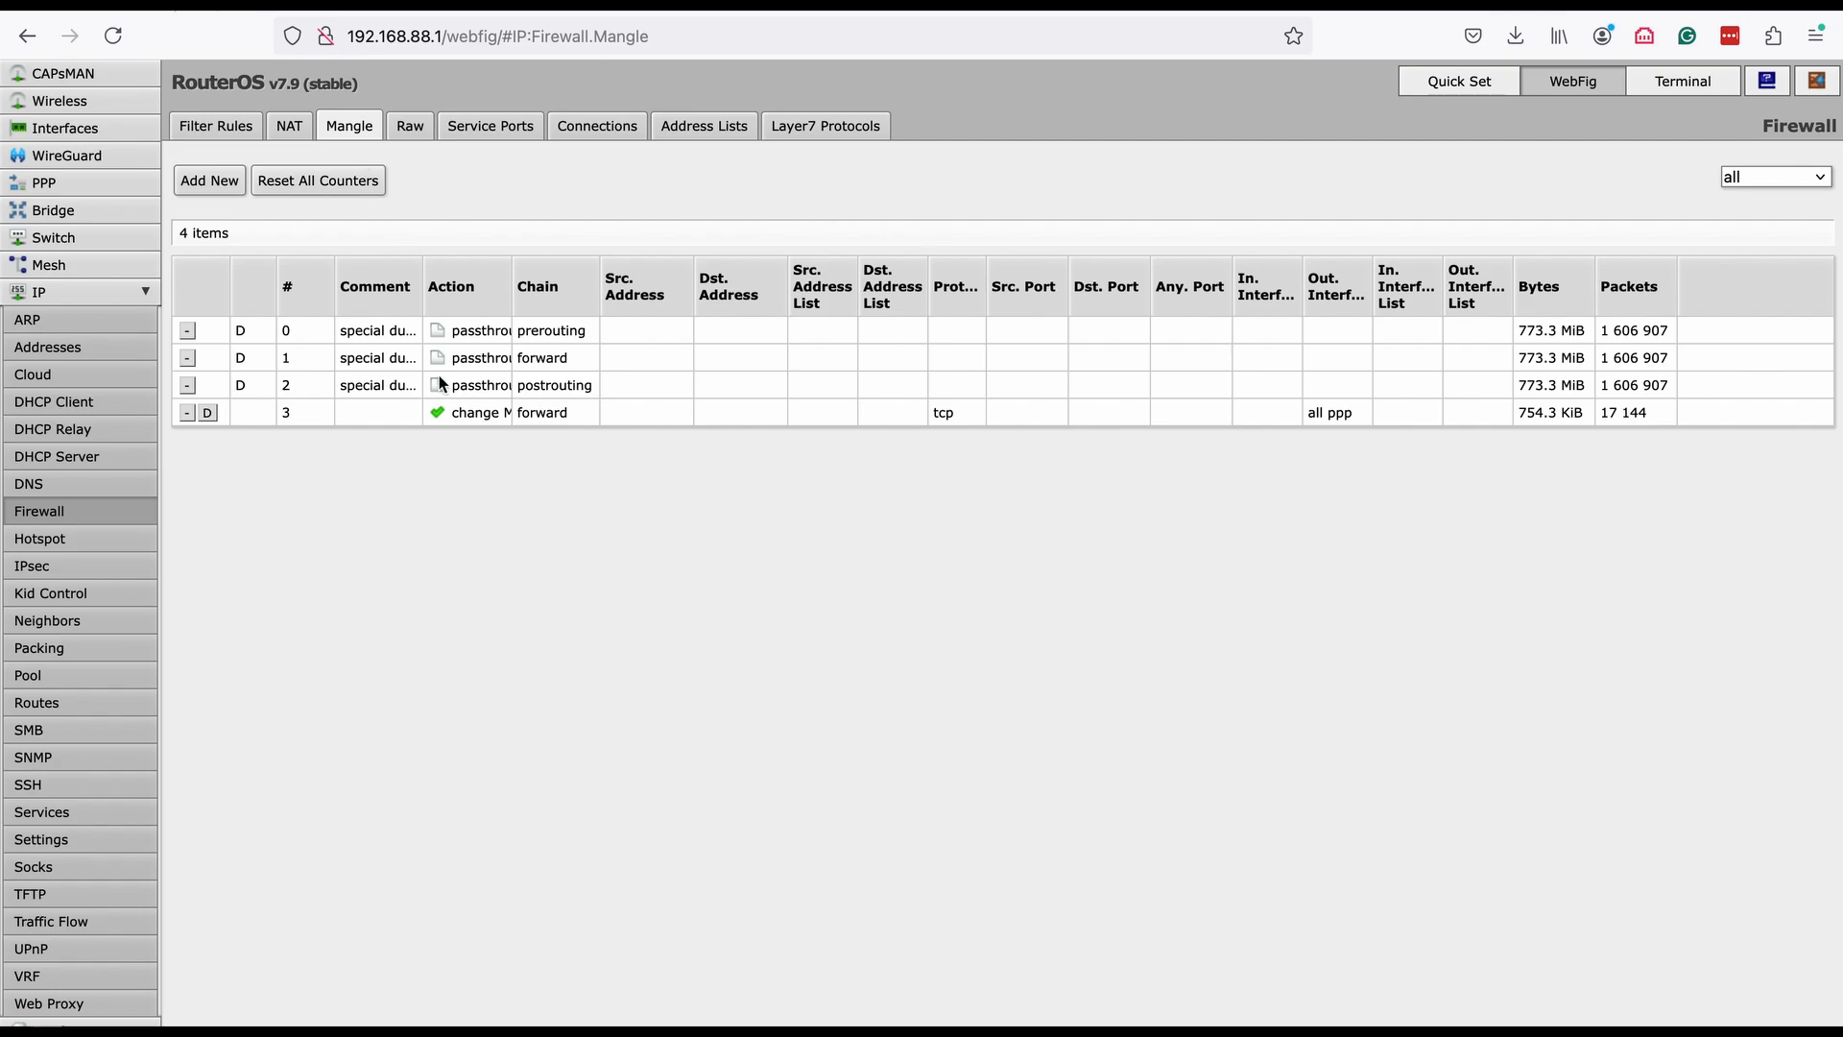
double_click(378, 416)
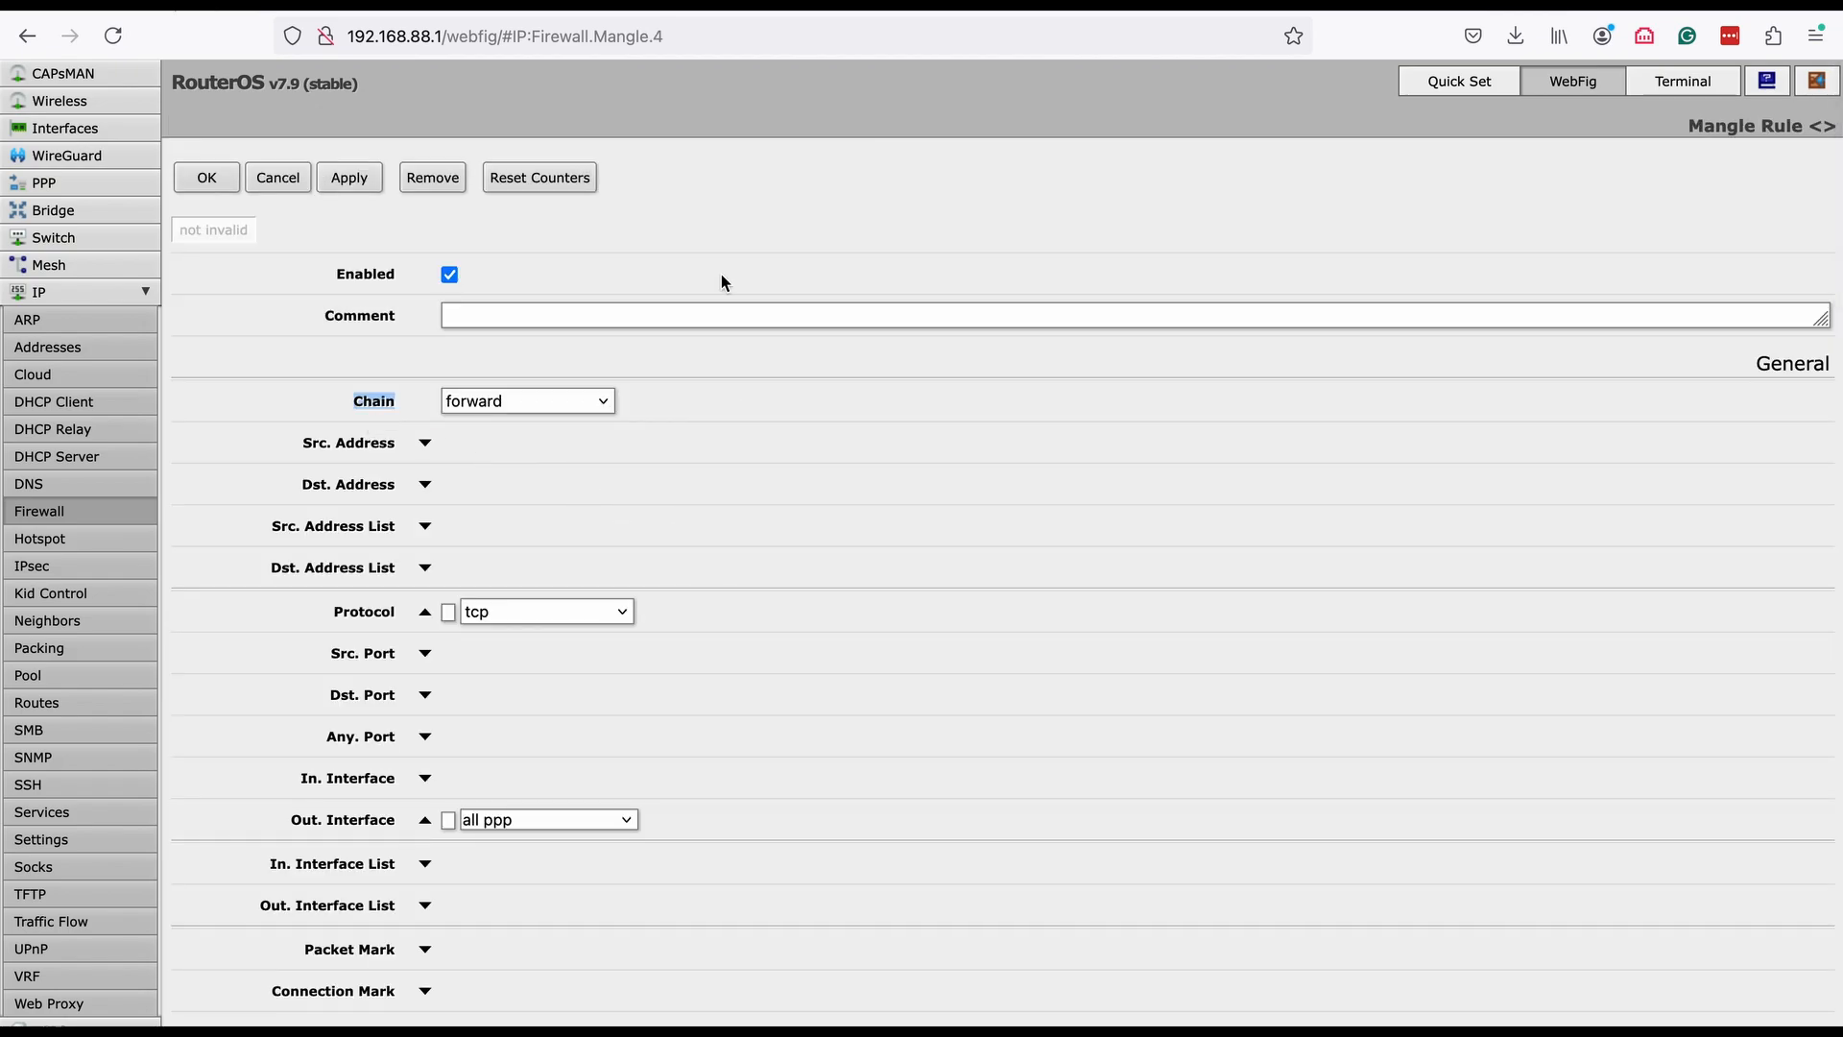
click(722, 244)
scroll(694, 409, down, 1)
scroll(696, 410, down, 3)
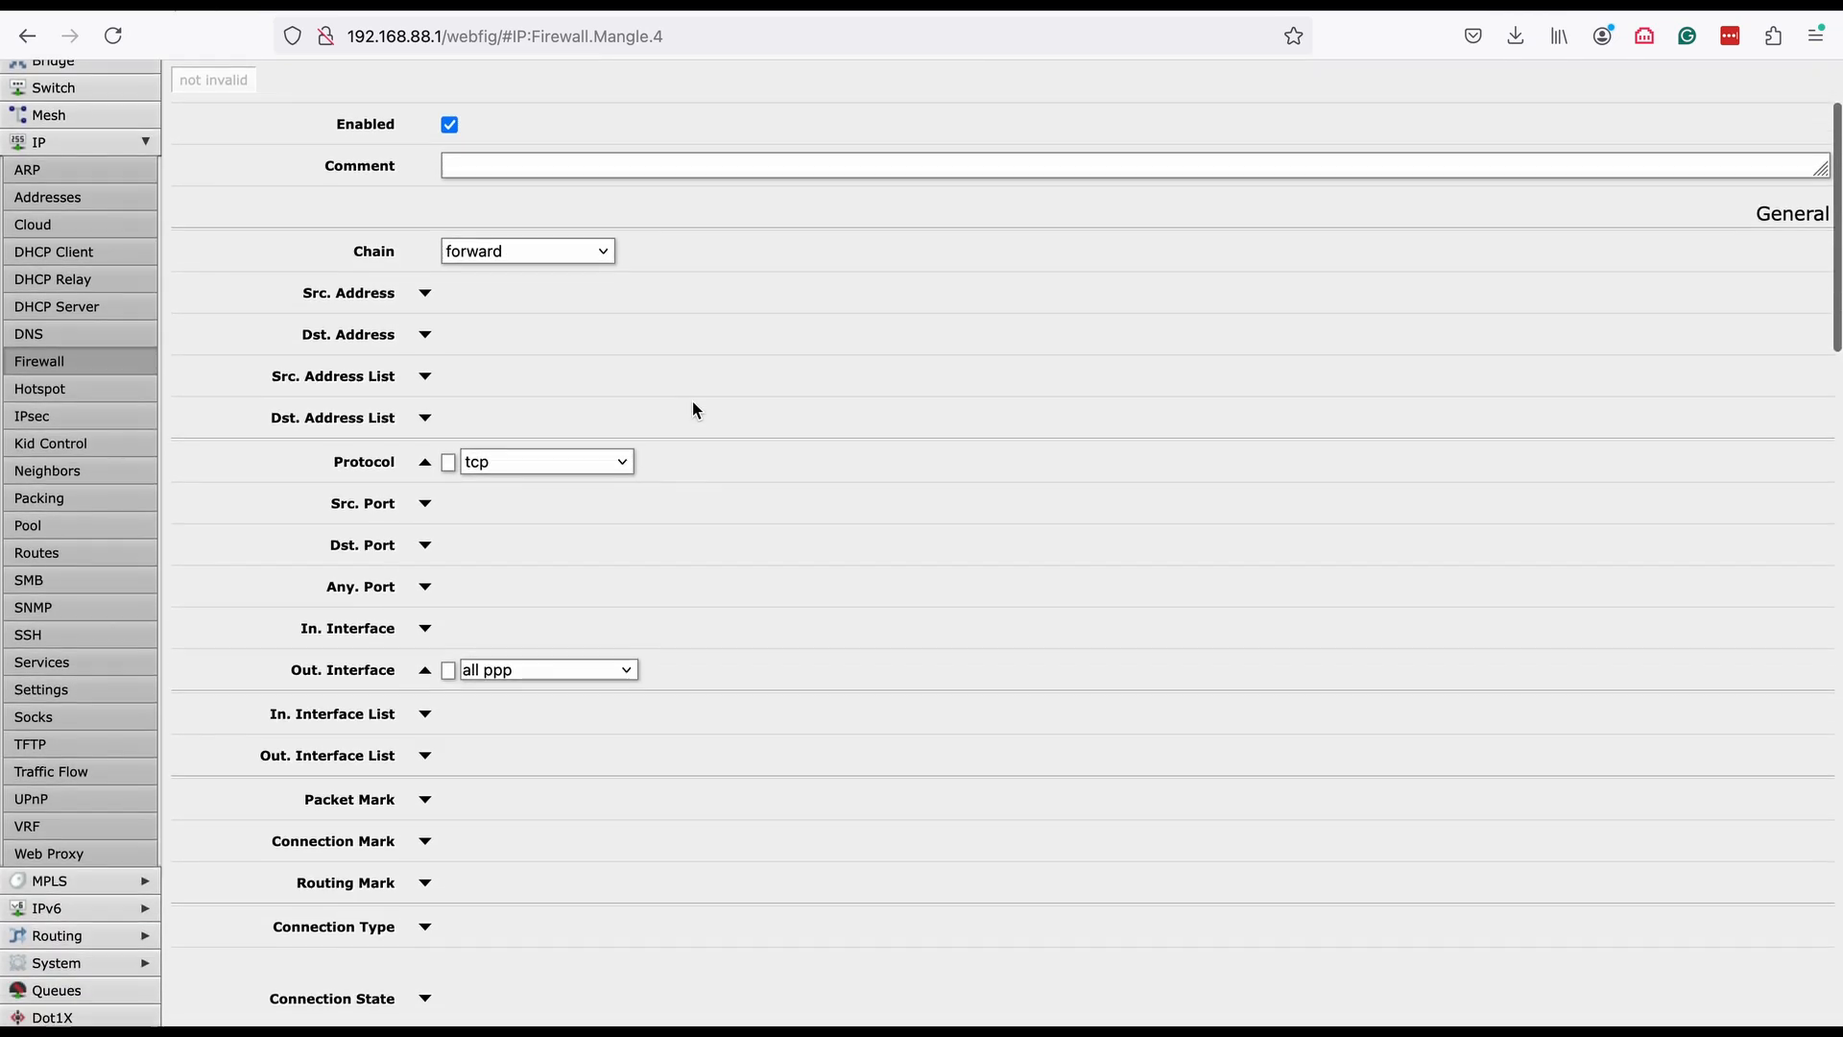
scroll(673, 488, down, 3)
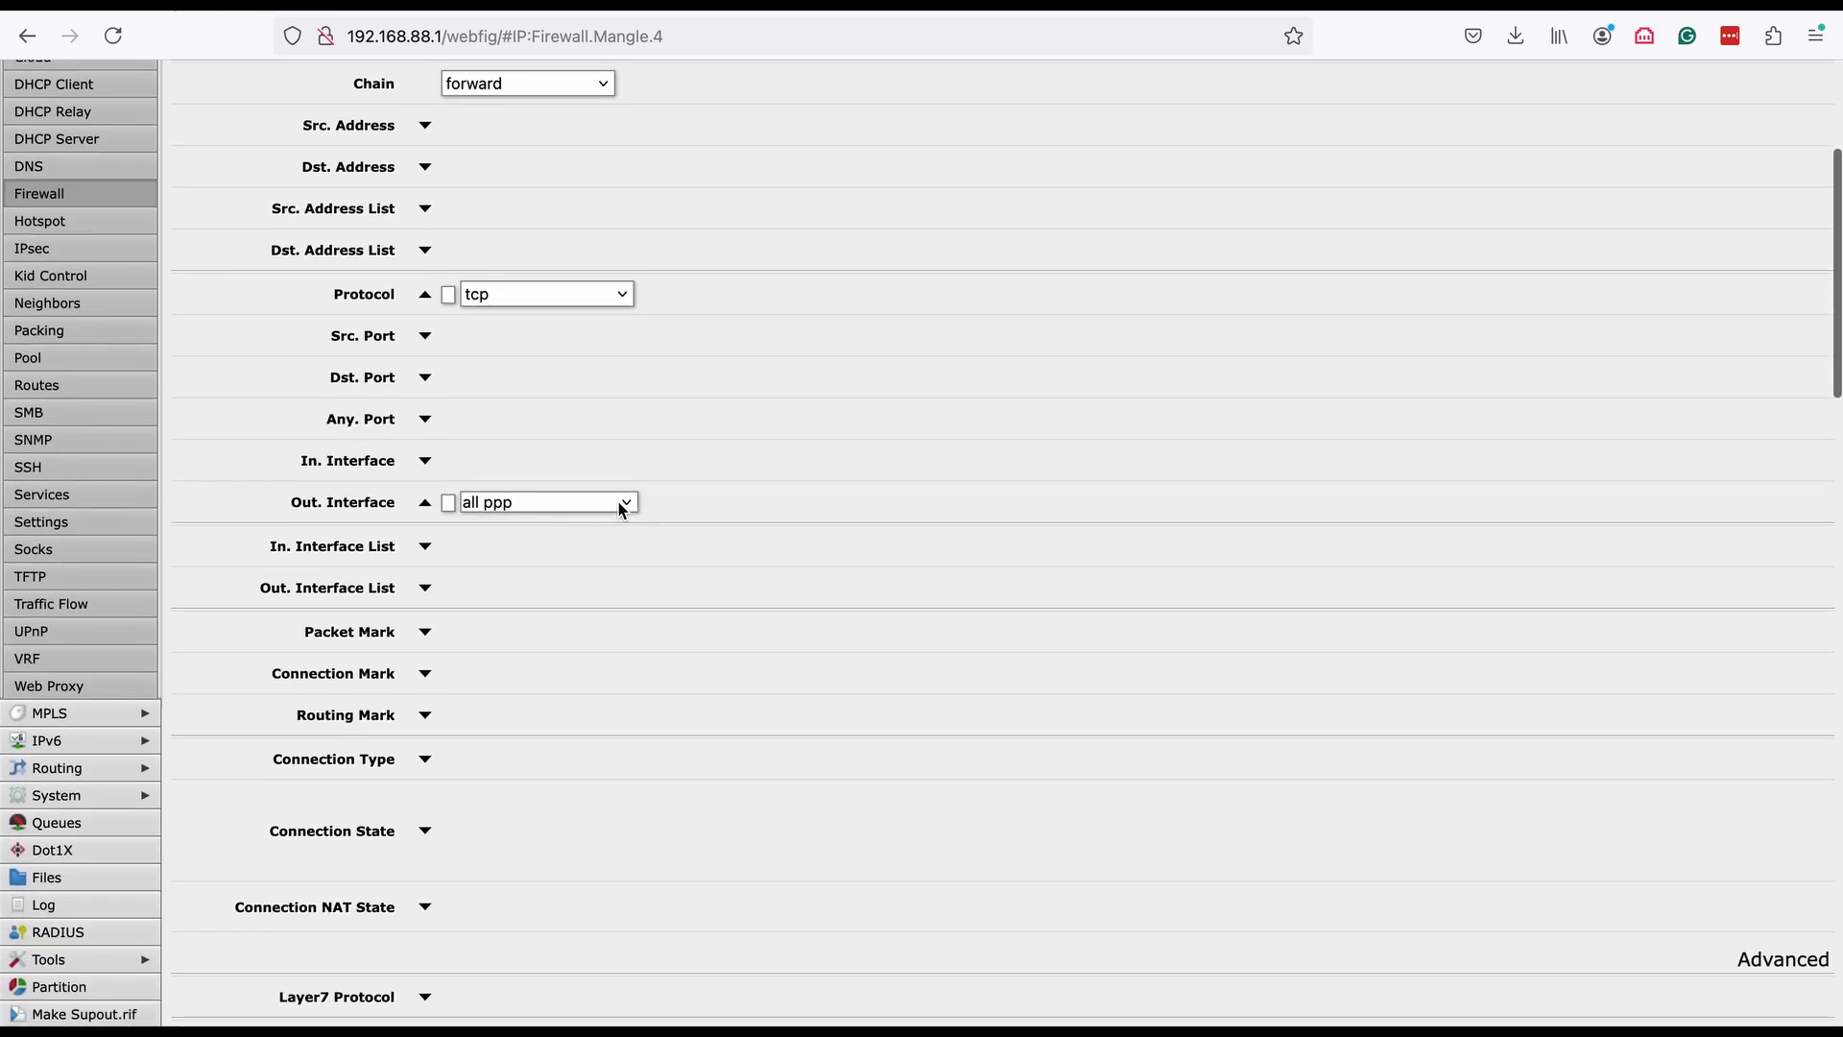
Set the mangle rule's outgoing interface to l2tp-out1.
click(625, 506)
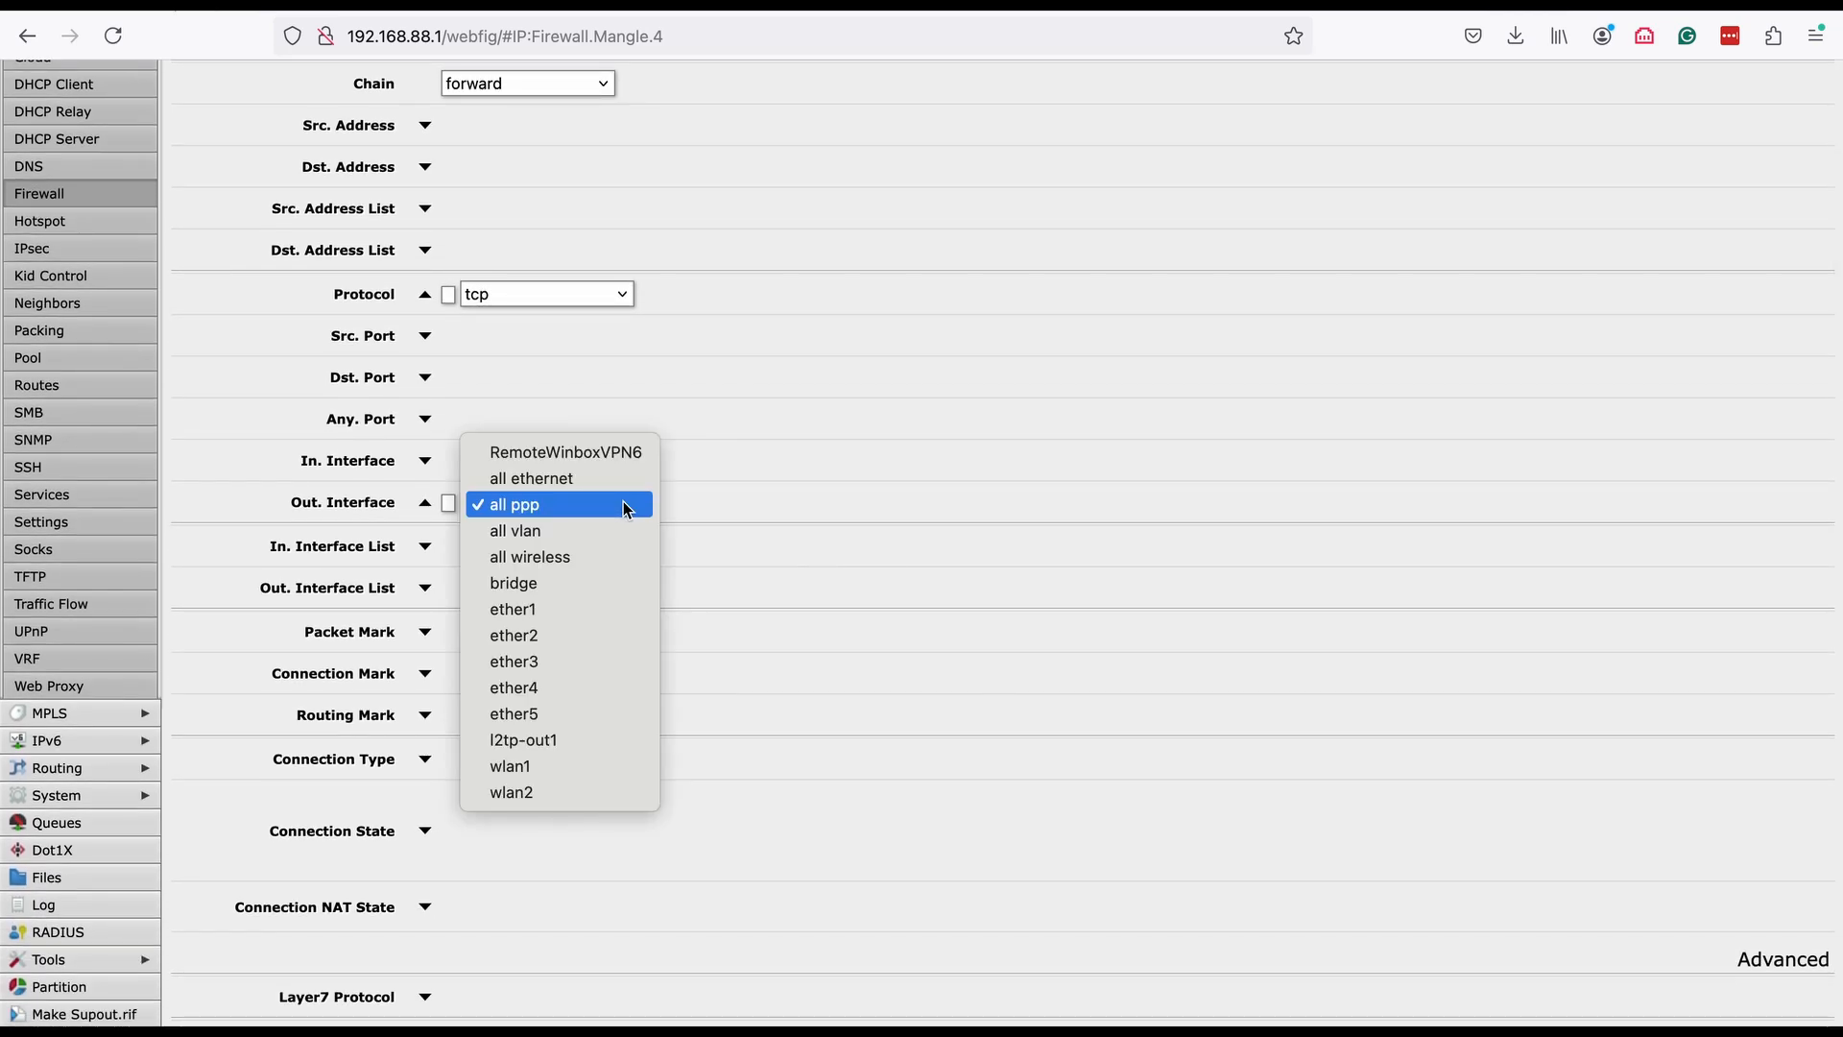
click(625, 506)
click(625, 506)
click(567, 739)
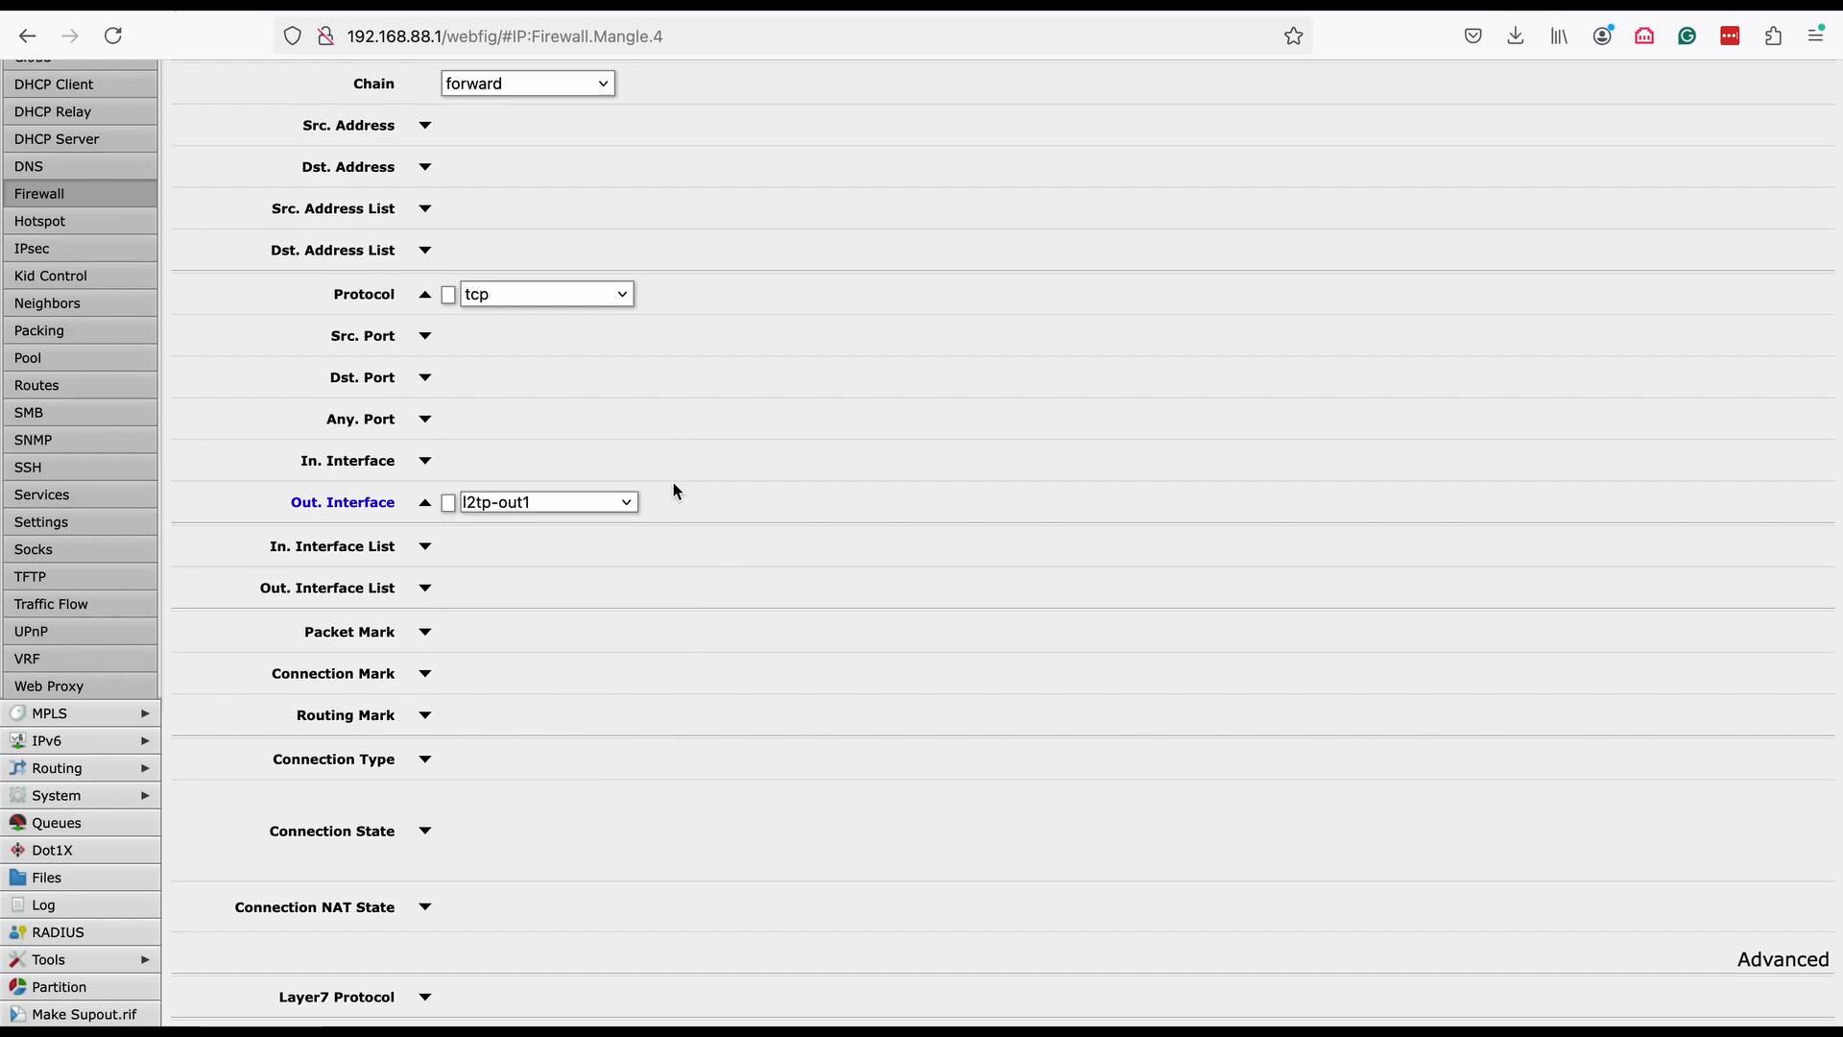
Examine the mangle rule's TCP MSS range, TCP flags, action and new TCP MSS setting.
scroll(671, 488, down, 5)
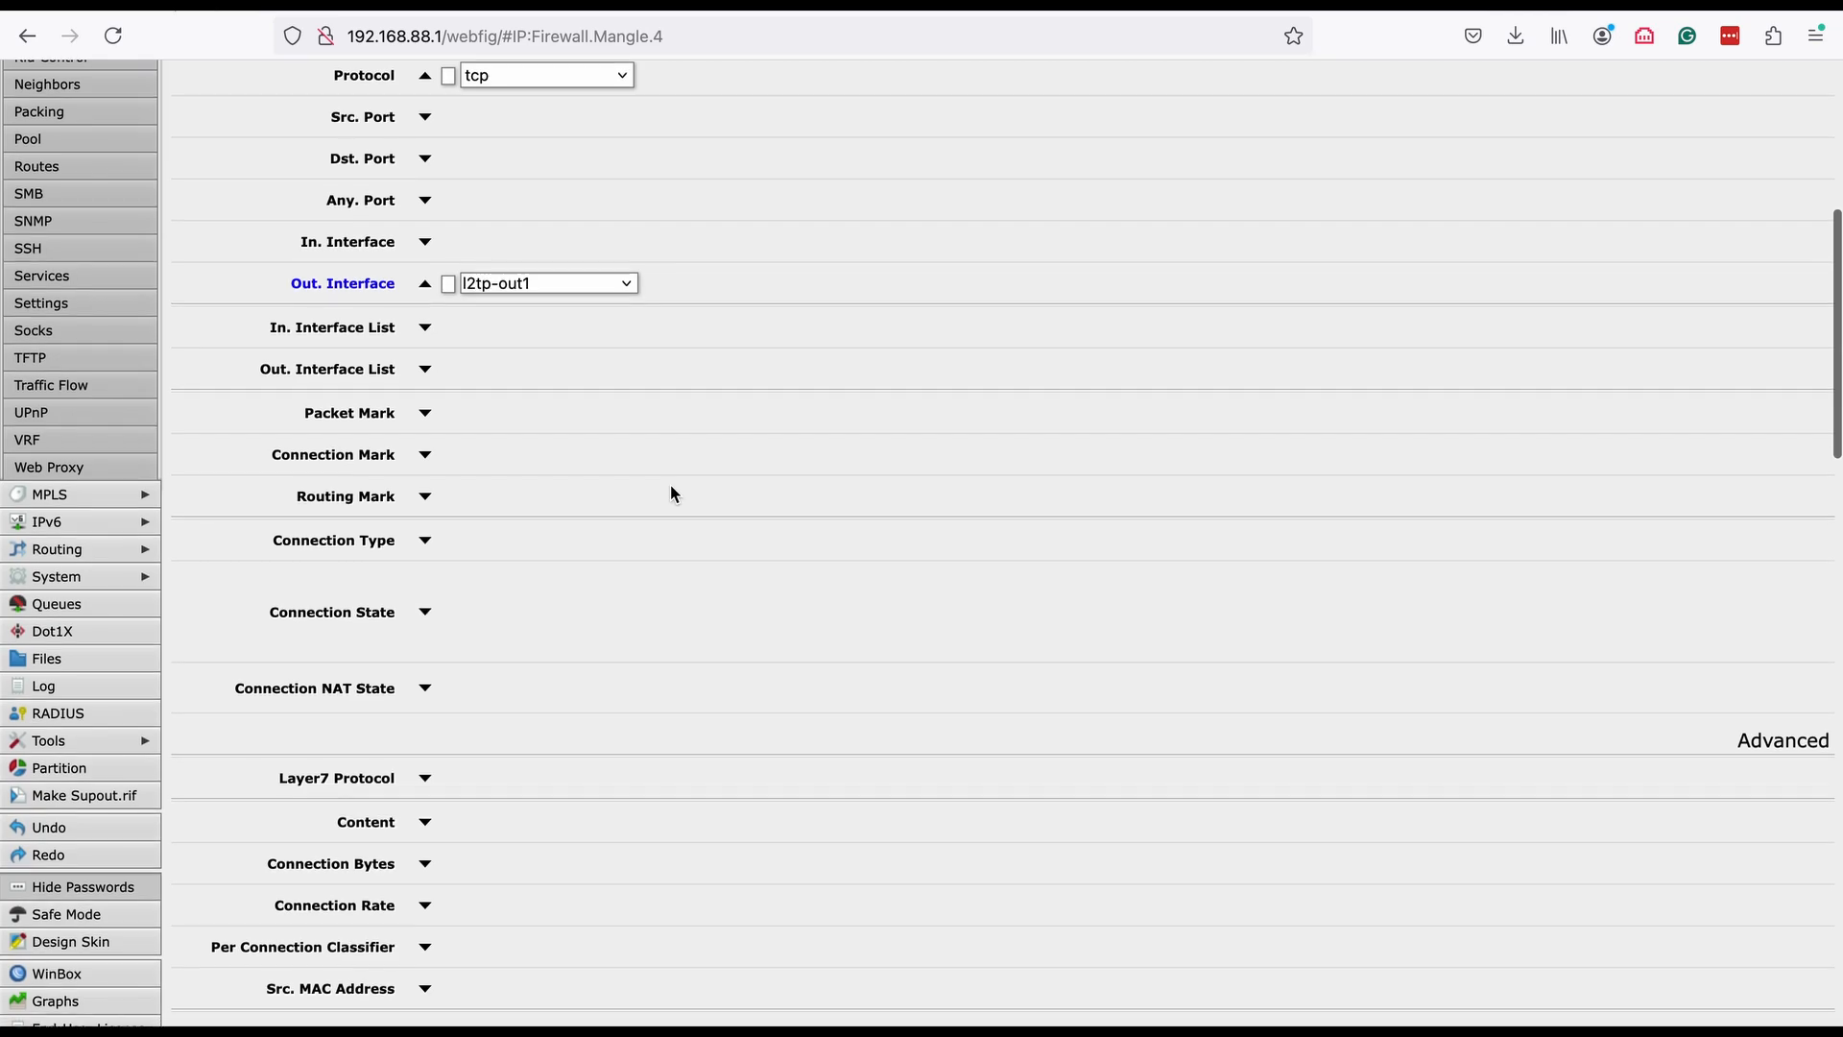
scroll(671, 492, down, 11)
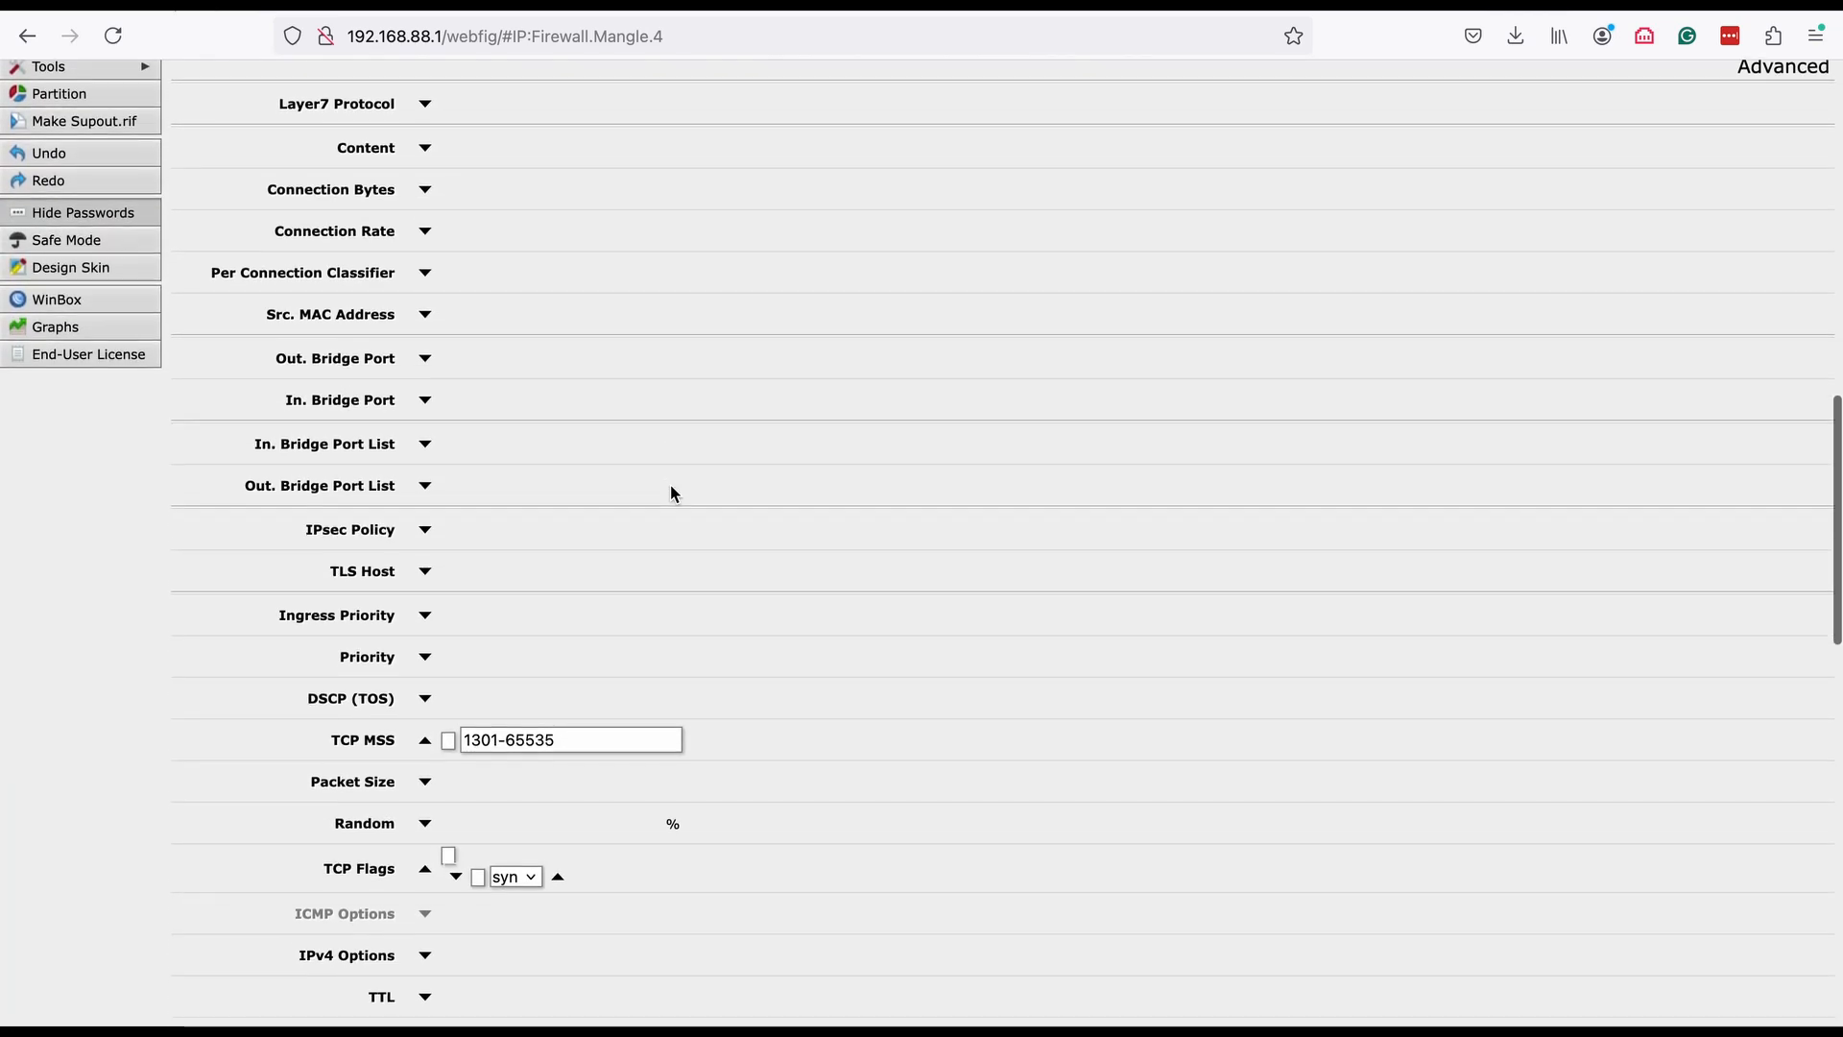
scroll(670, 493, down, 1)
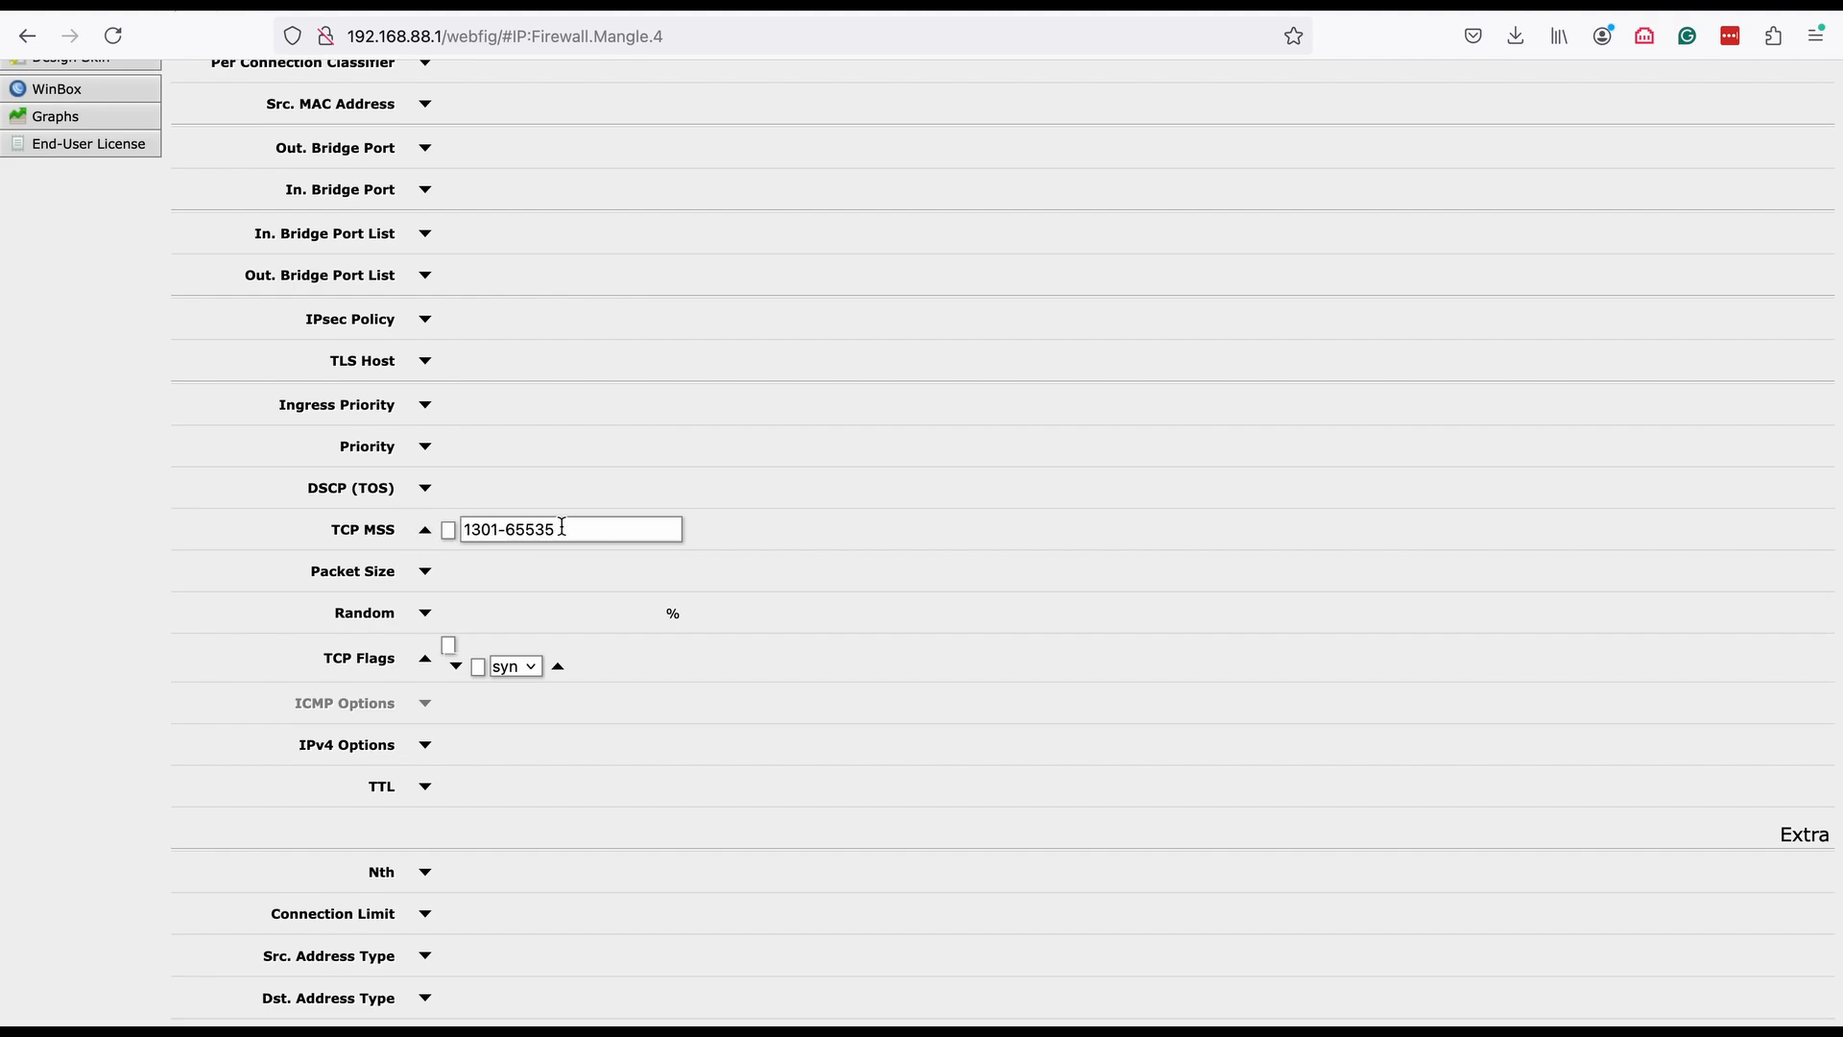
scroll(562, 527, down, 2)
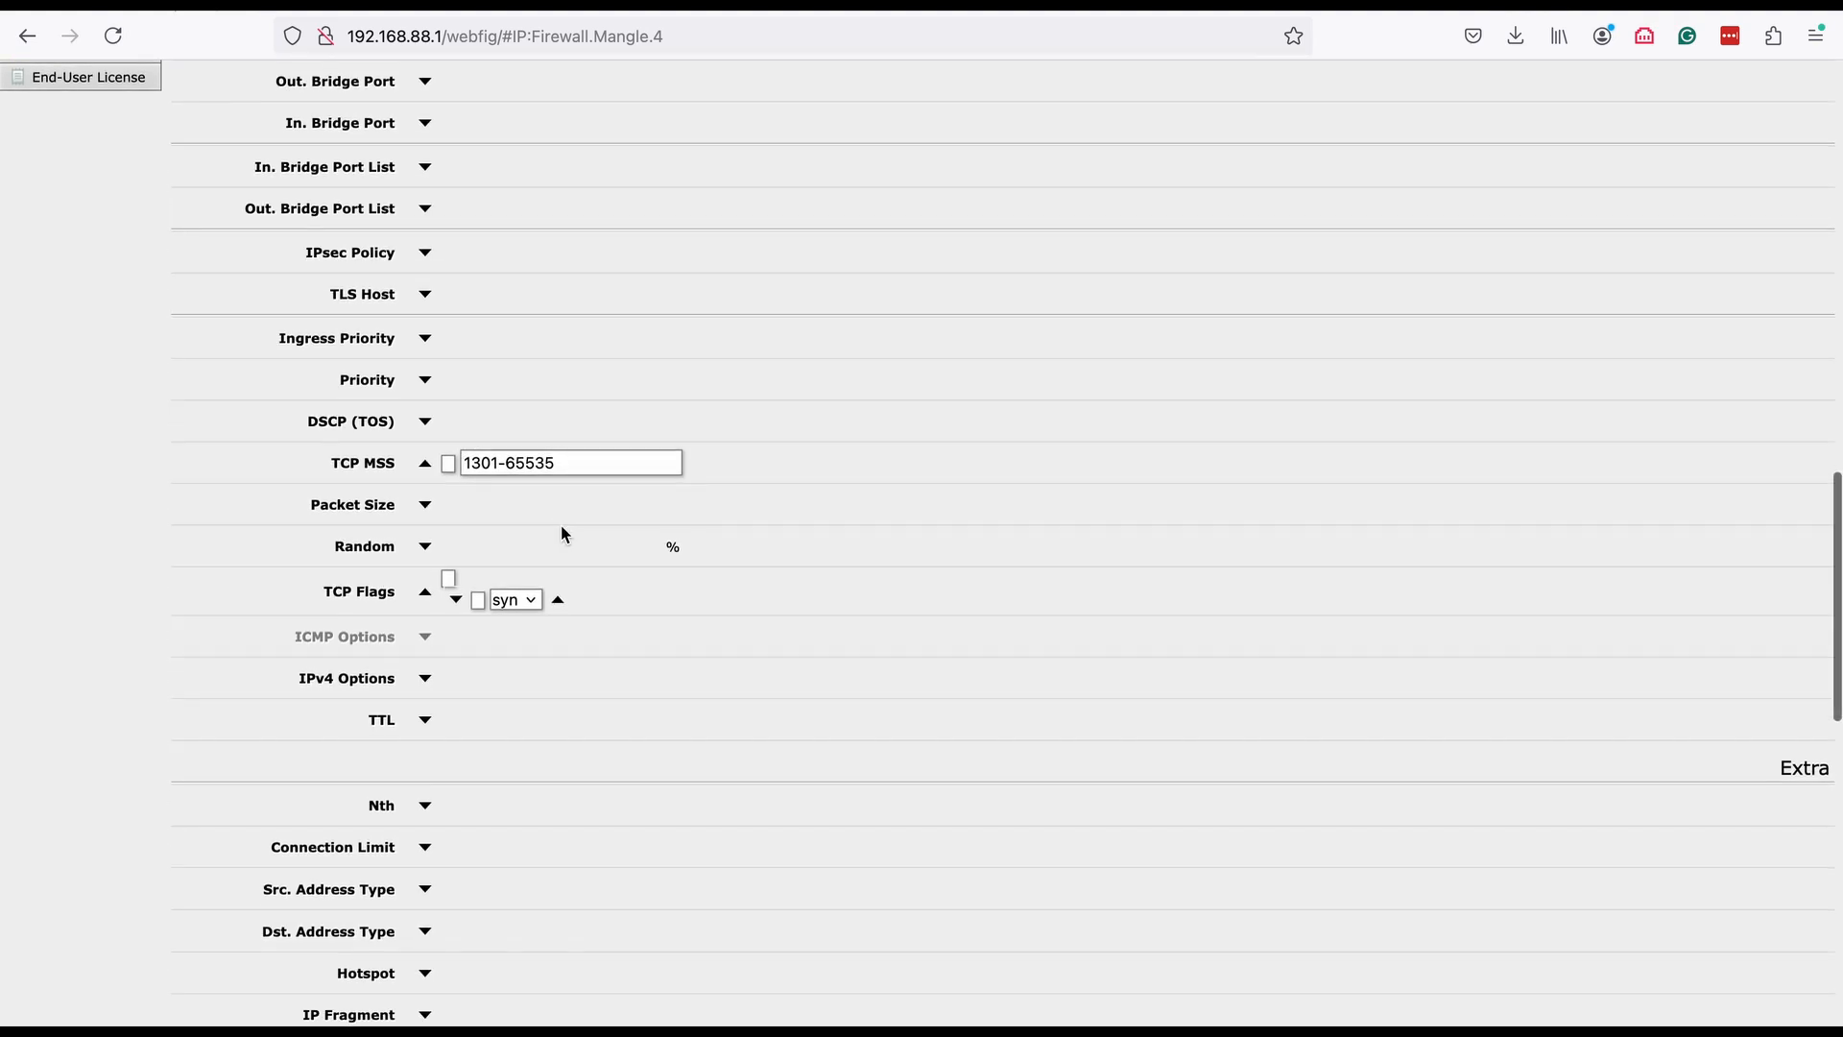
scroll(614, 588, down, 3)
scroll(614, 588, down, 10)
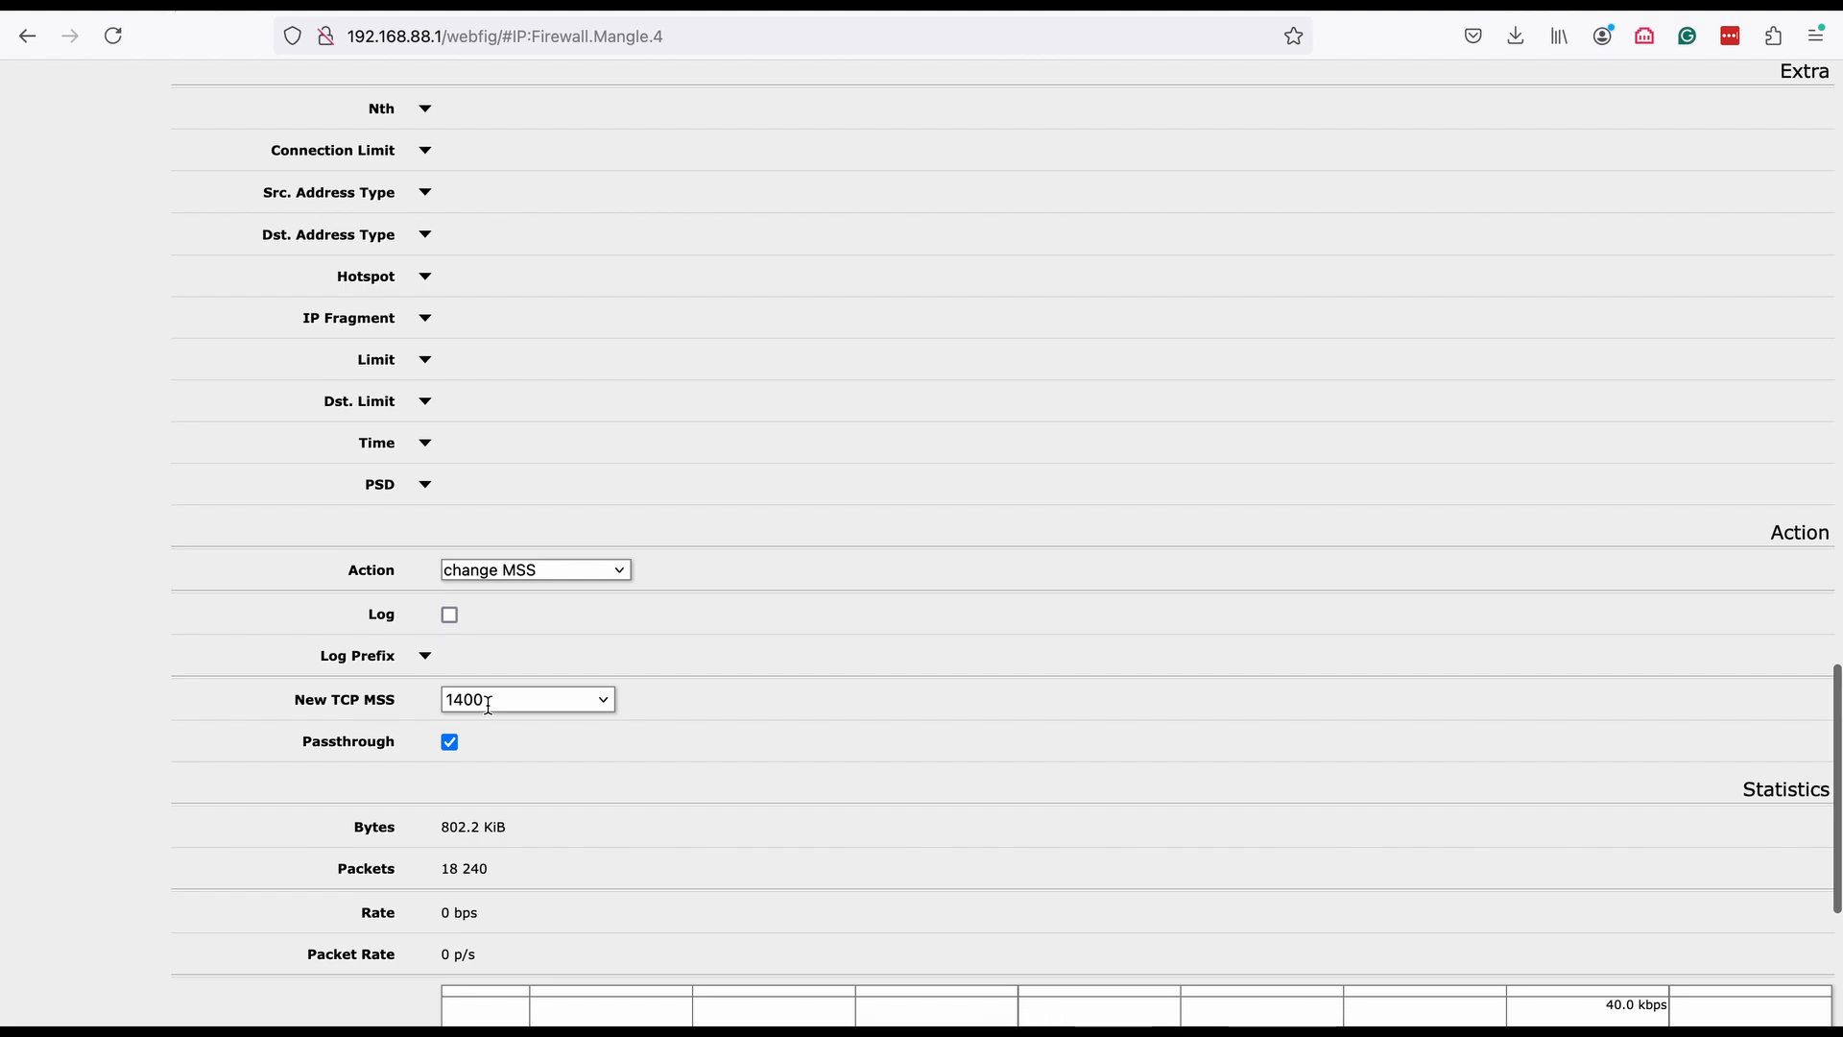
scroll(487, 705, up, 9)
scroll(487, 710, up, 12)
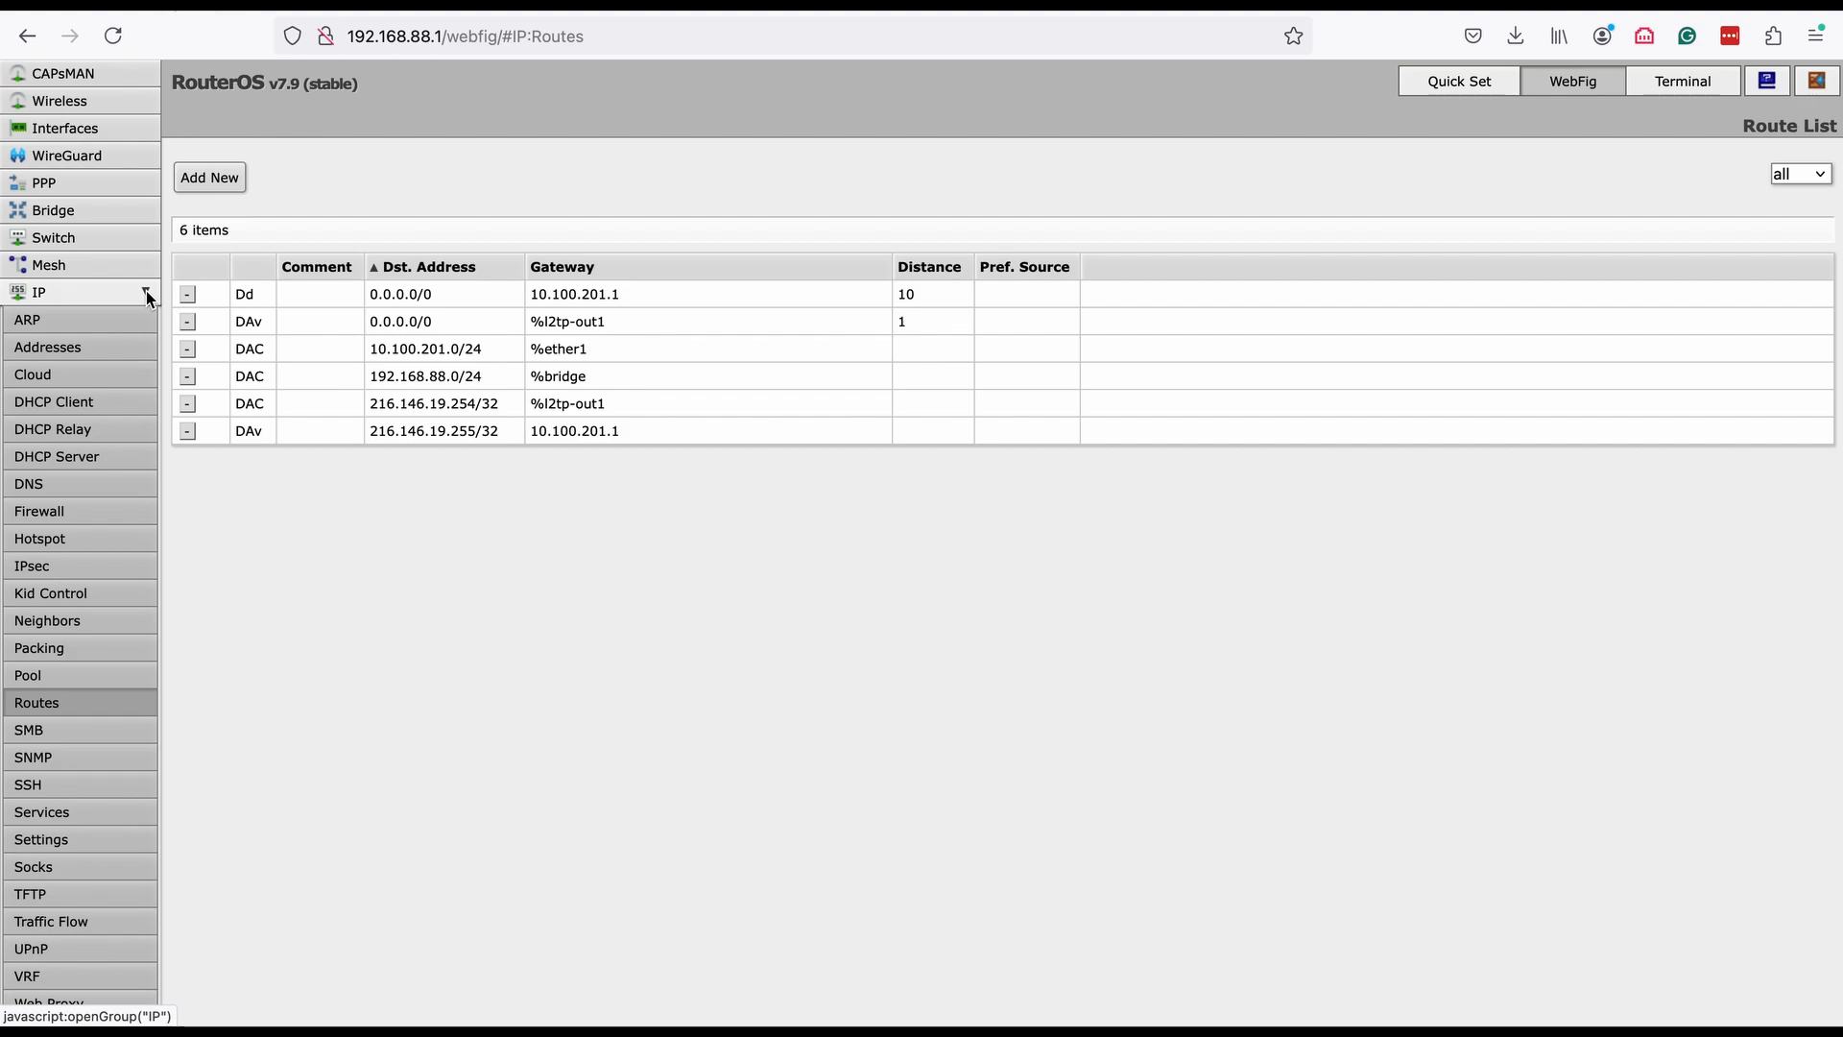
Open the IP route list to check the gateways and distances of the default routes.
double_click(101, 291)
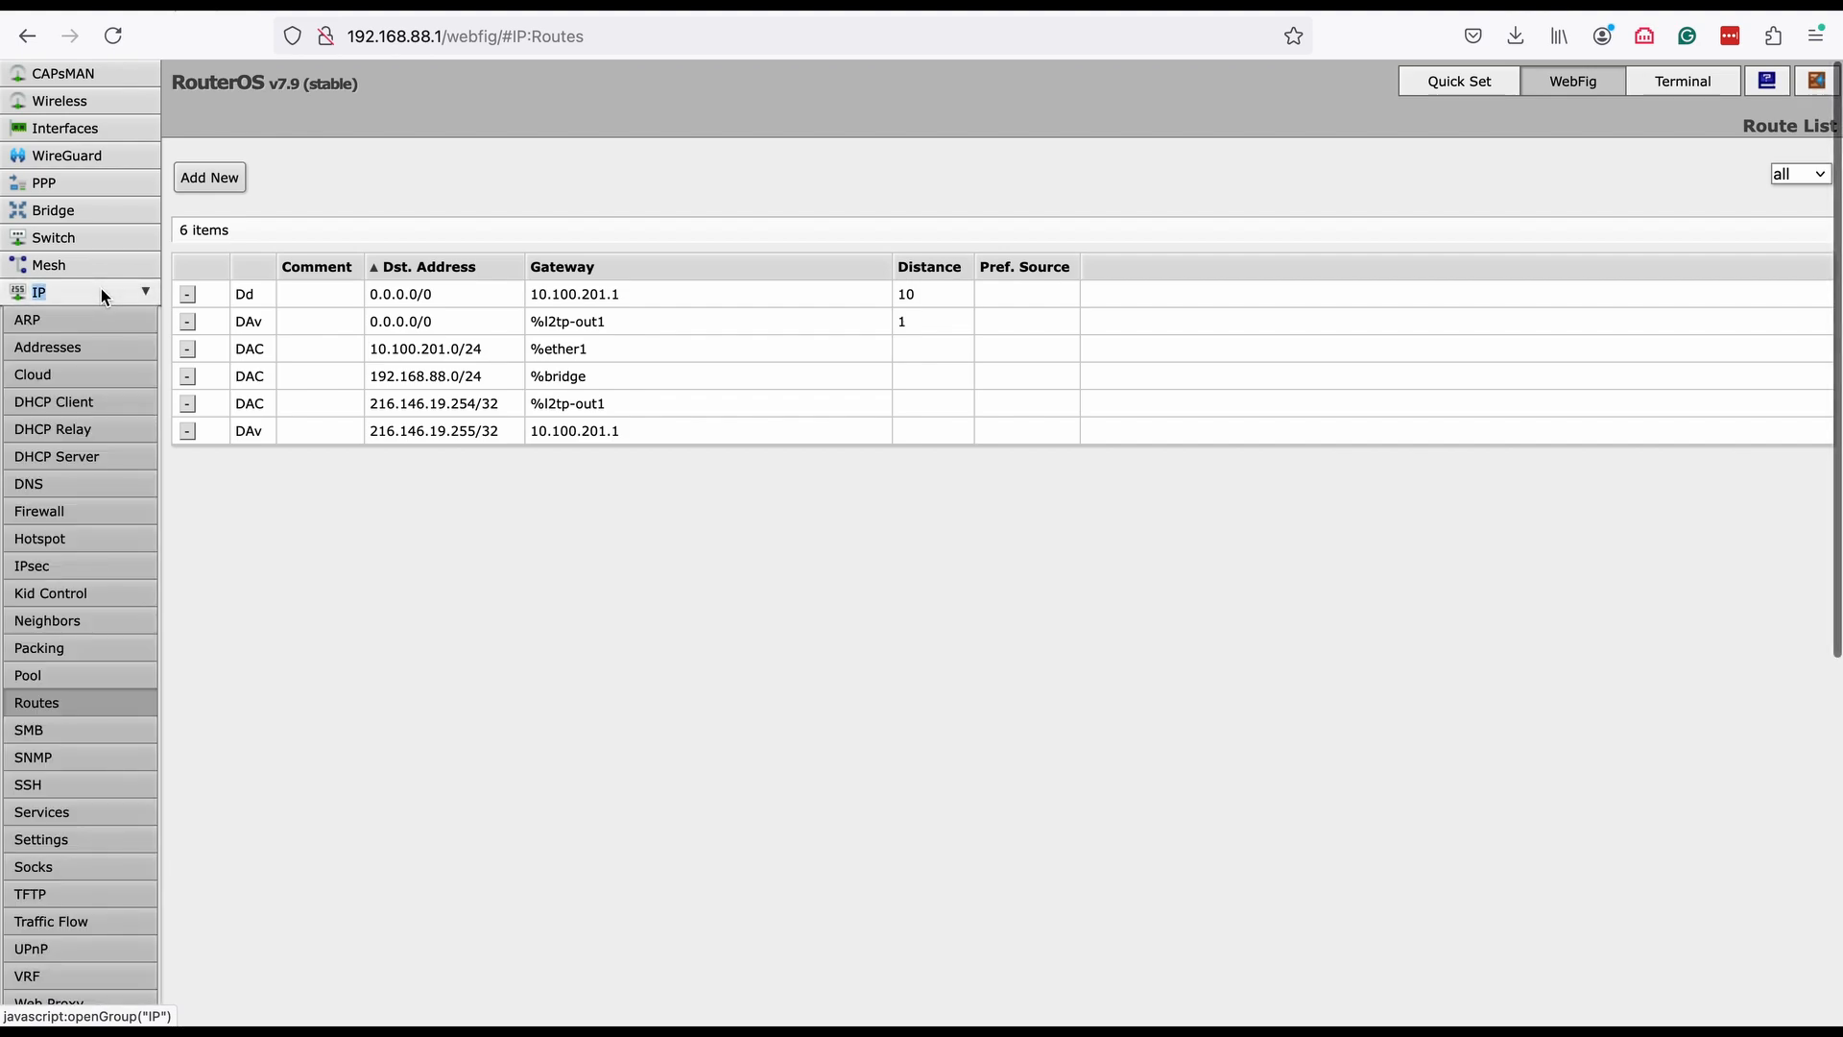
click(60, 704)
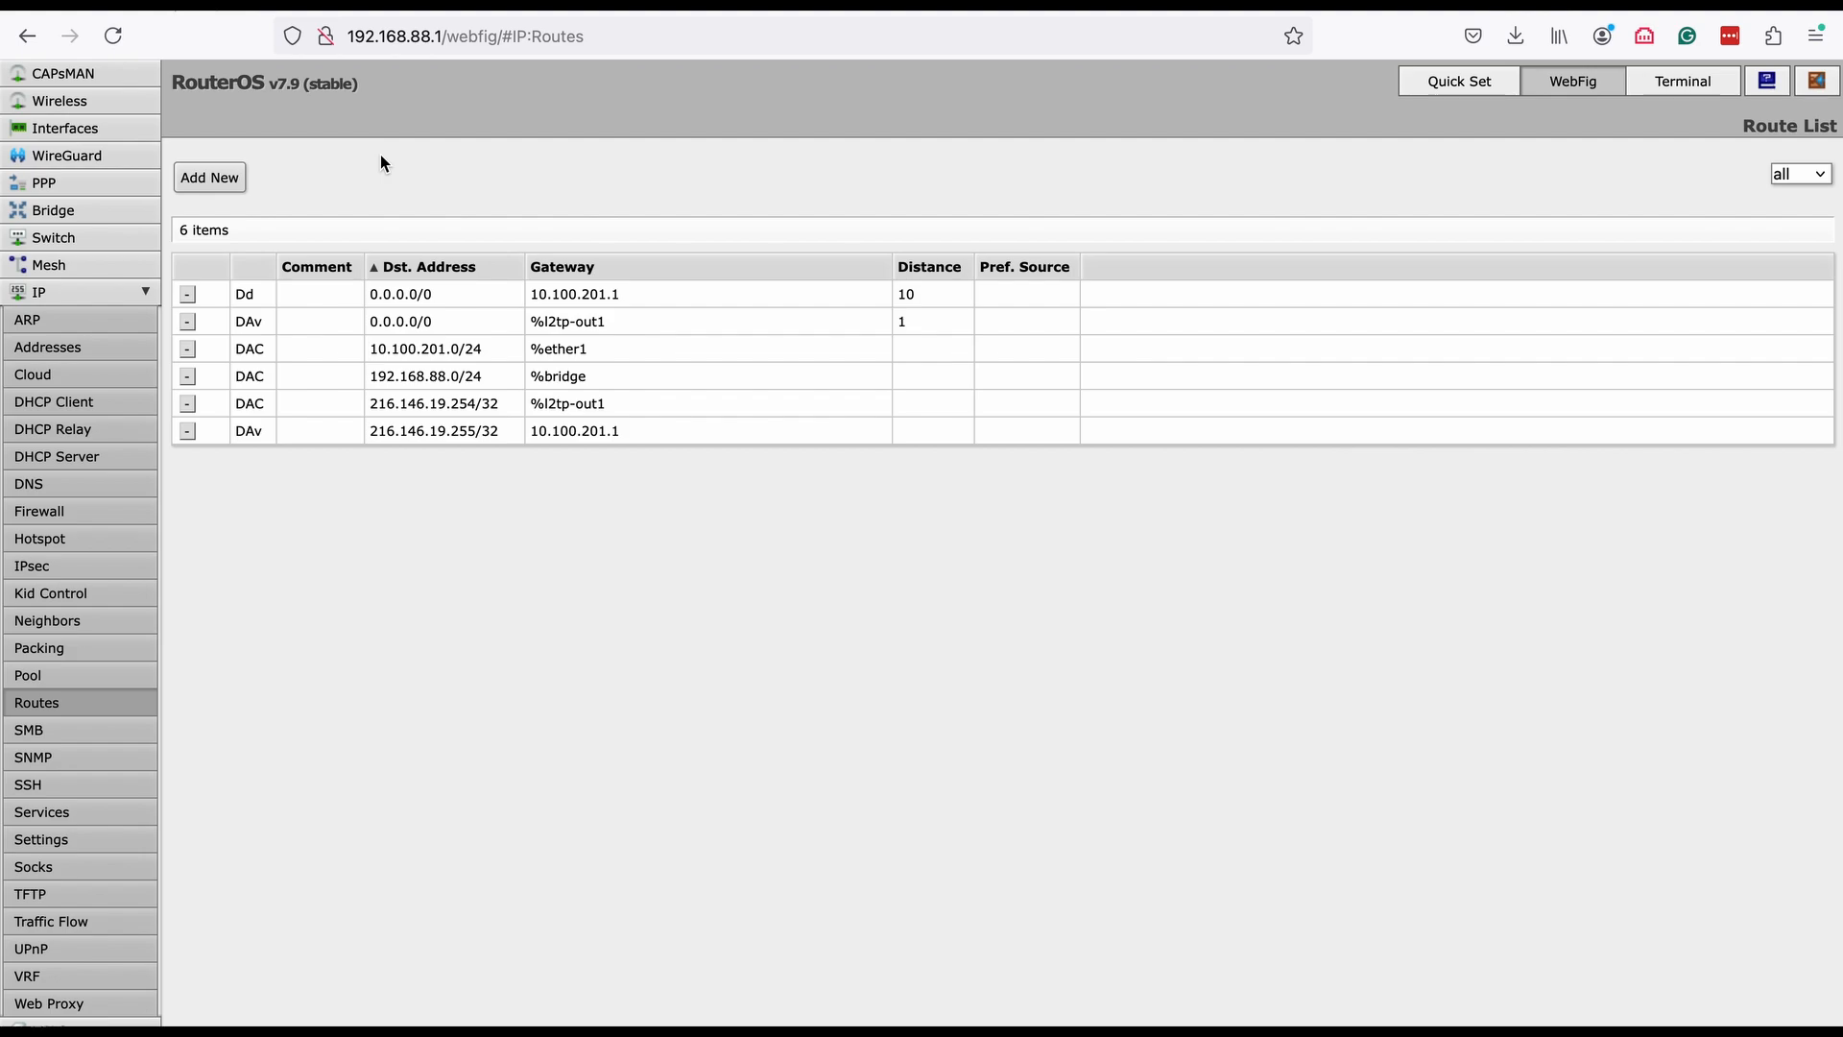